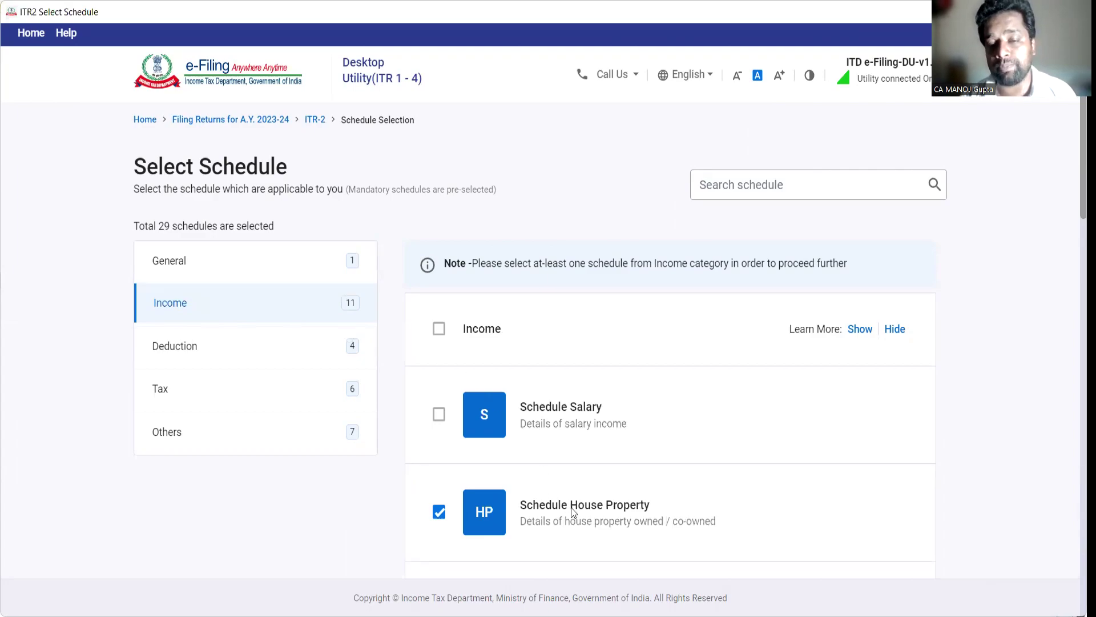
Step: Continue past schedule selection and the note, skipping the schedule questions
scroll(573, 510, down, 3)
scroll(574, 503, down, 15)
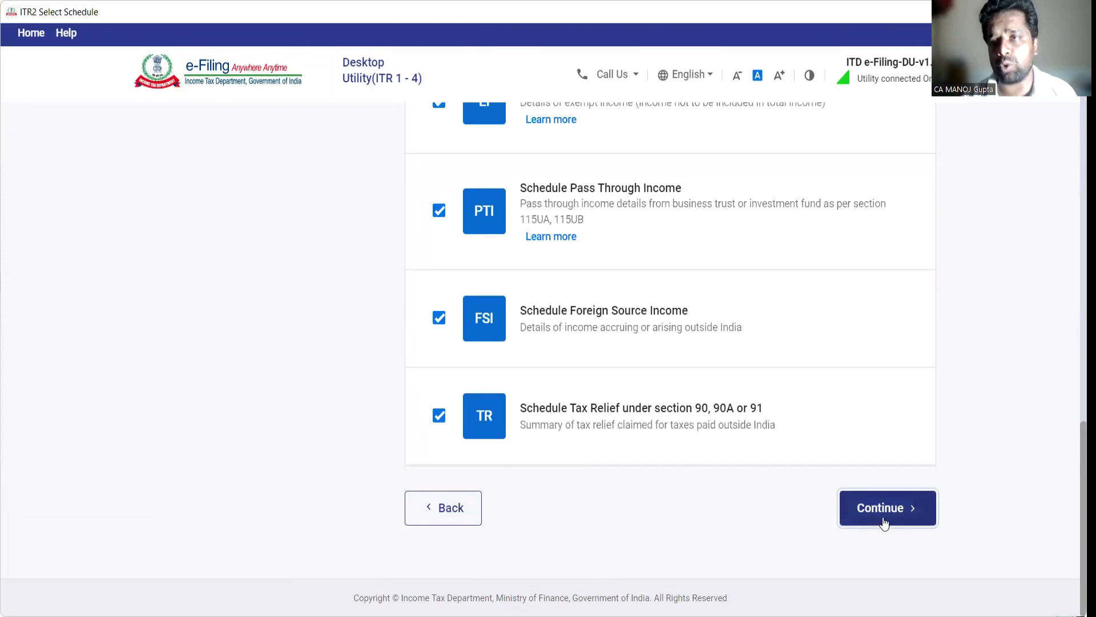
click(879, 516)
click(699, 401)
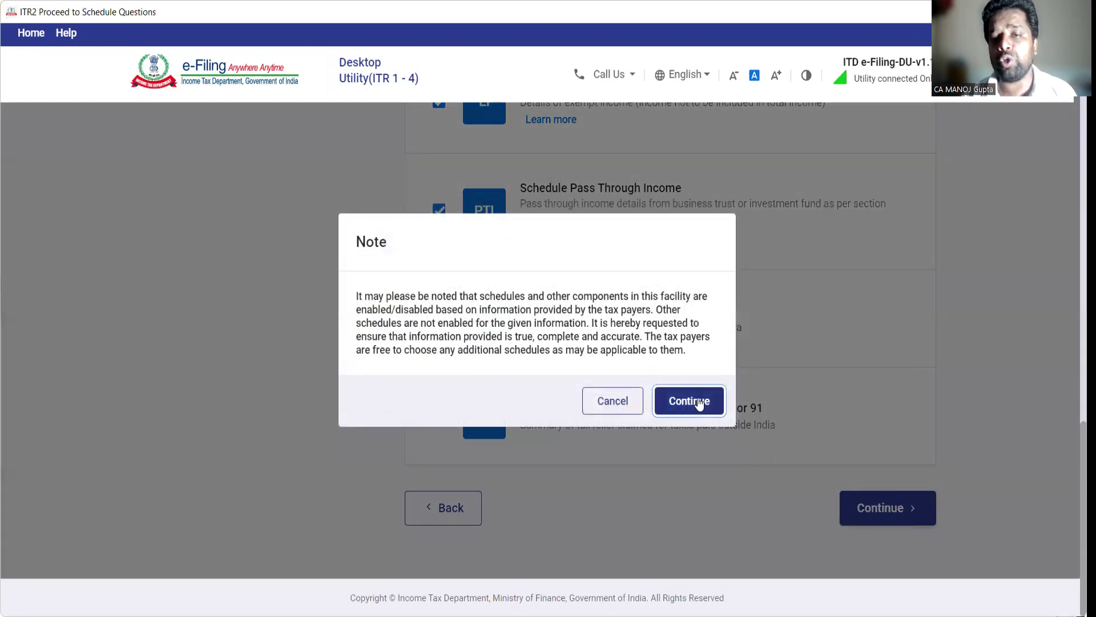
click(324, 311)
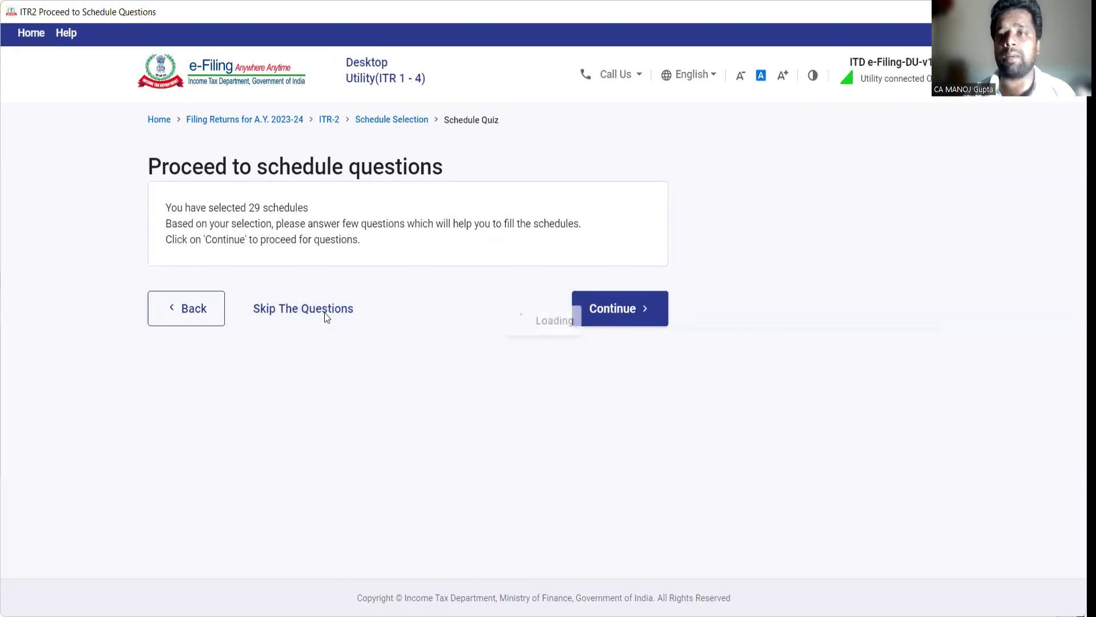
Step: Open Schedule House Property from the Schedules Summary list
scroll(451, 376, down, 2)
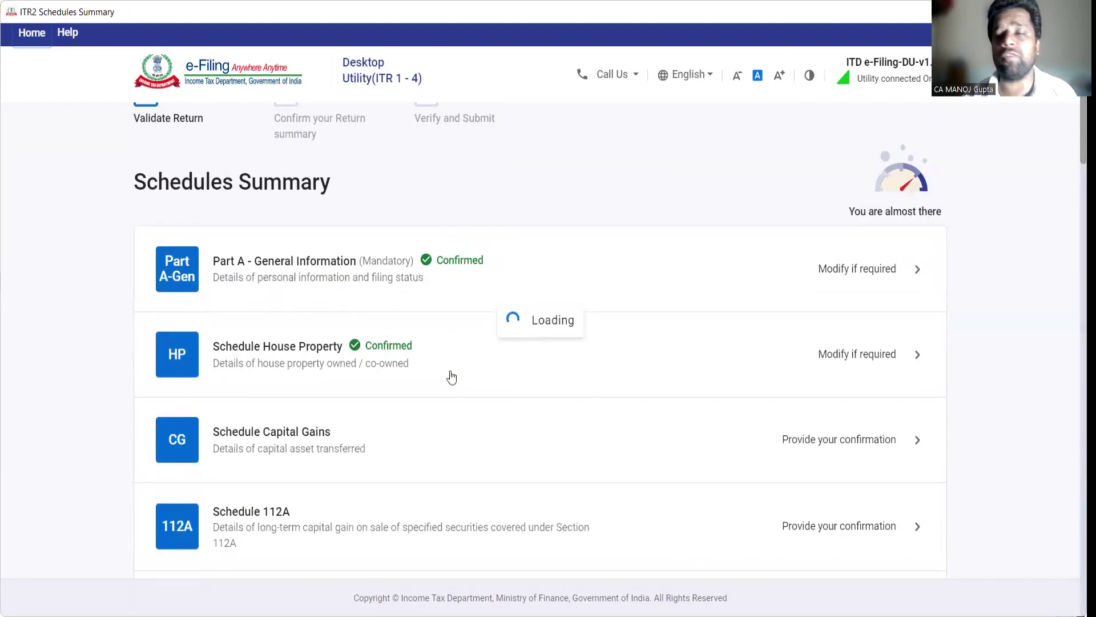
scroll(451, 377, down, 3)
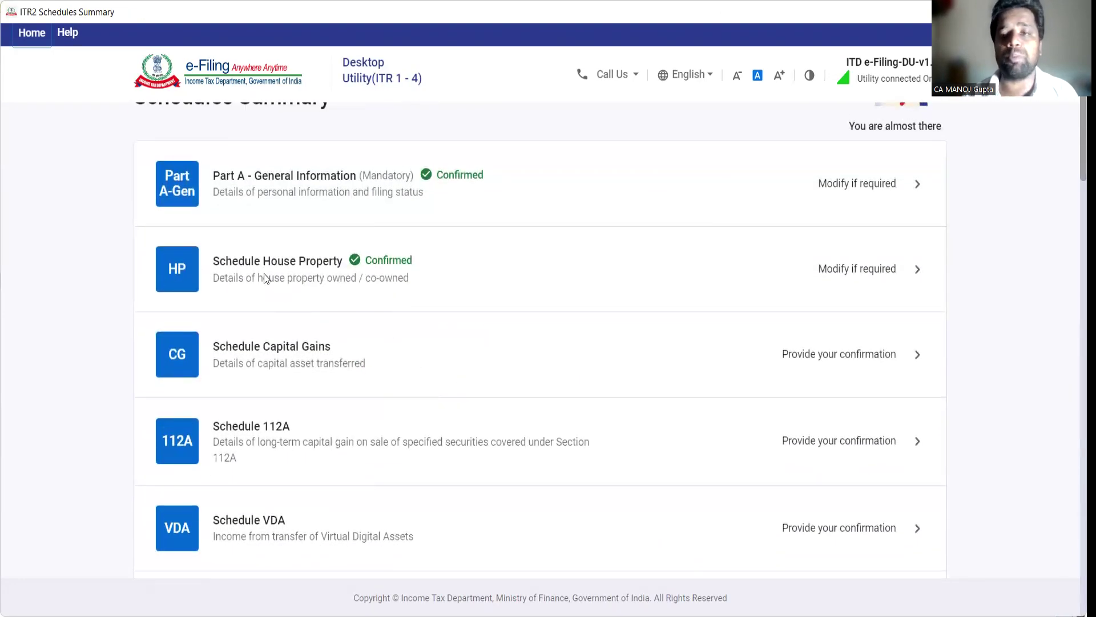
click(303, 268)
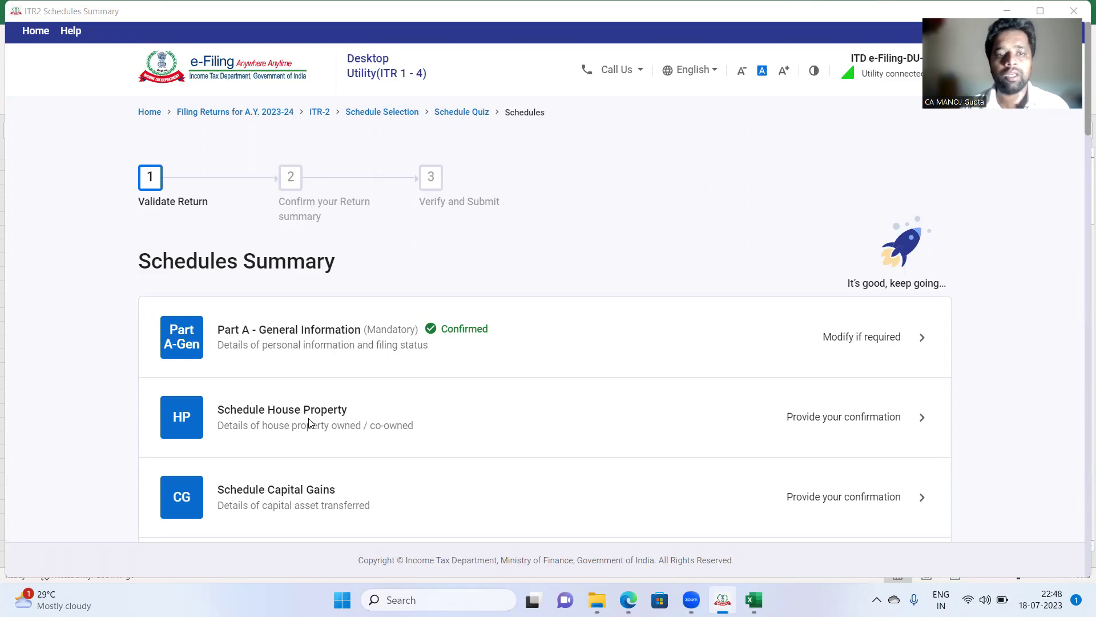
click(266, 413)
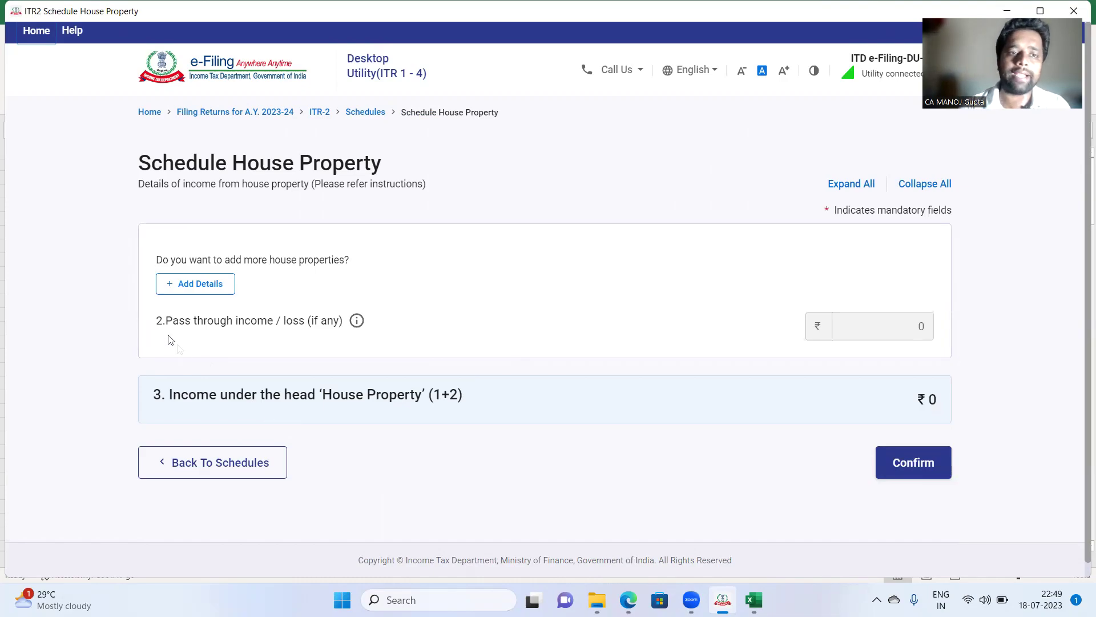
click(184, 286)
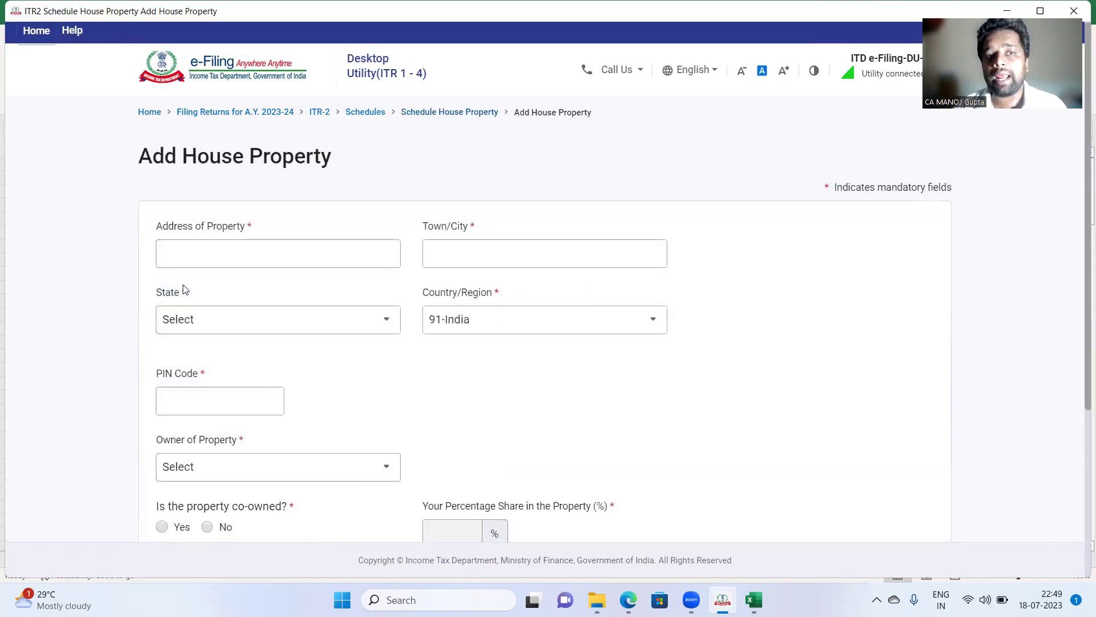
click(282, 253)
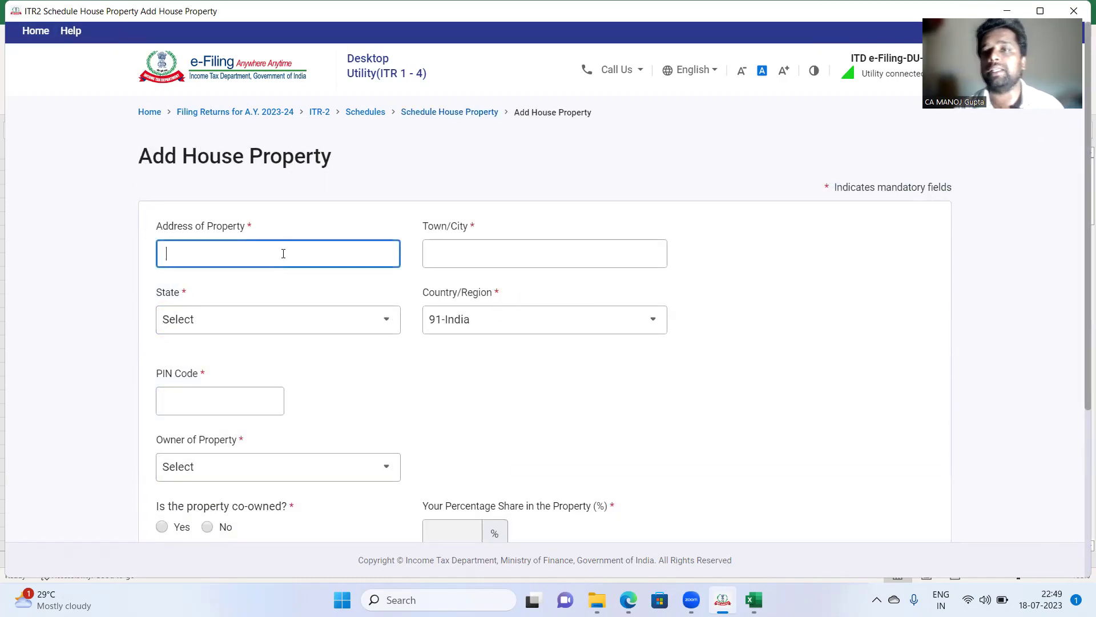
key(Tab)
key(Tab)
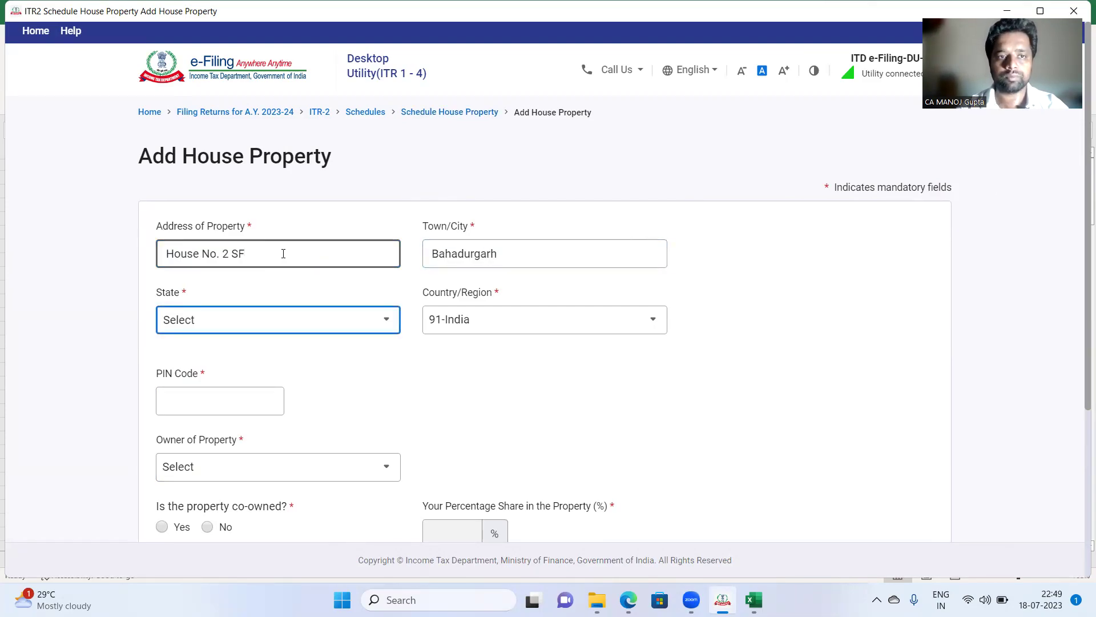
click(293, 326)
click(258, 394)
Step: Set the property owner to Self and mark it as not co-owned
click(289, 465)
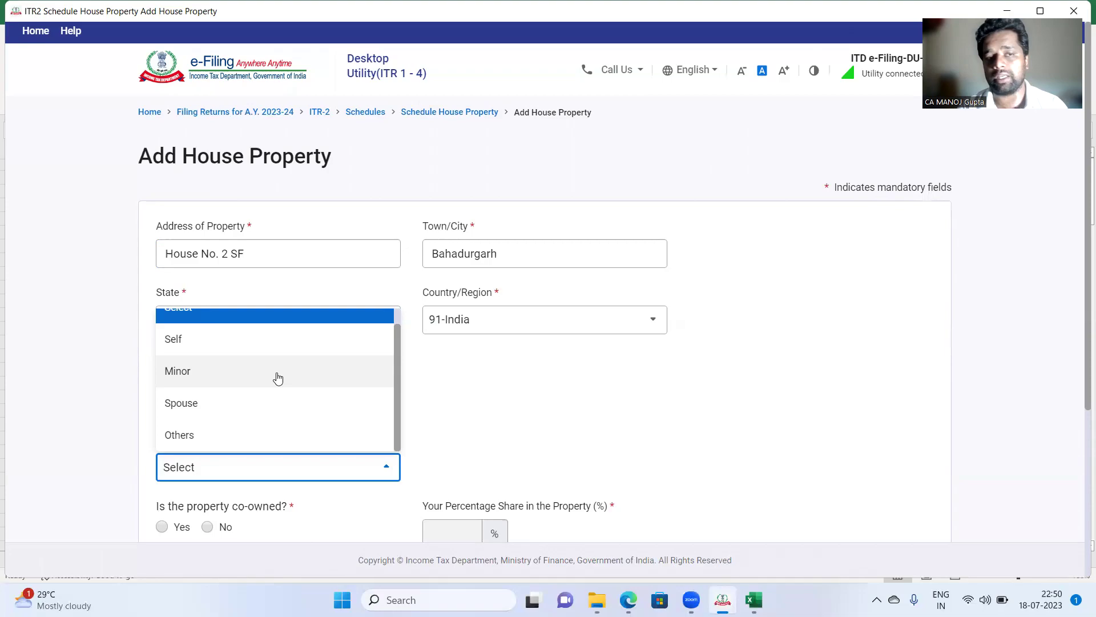
click(206, 342)
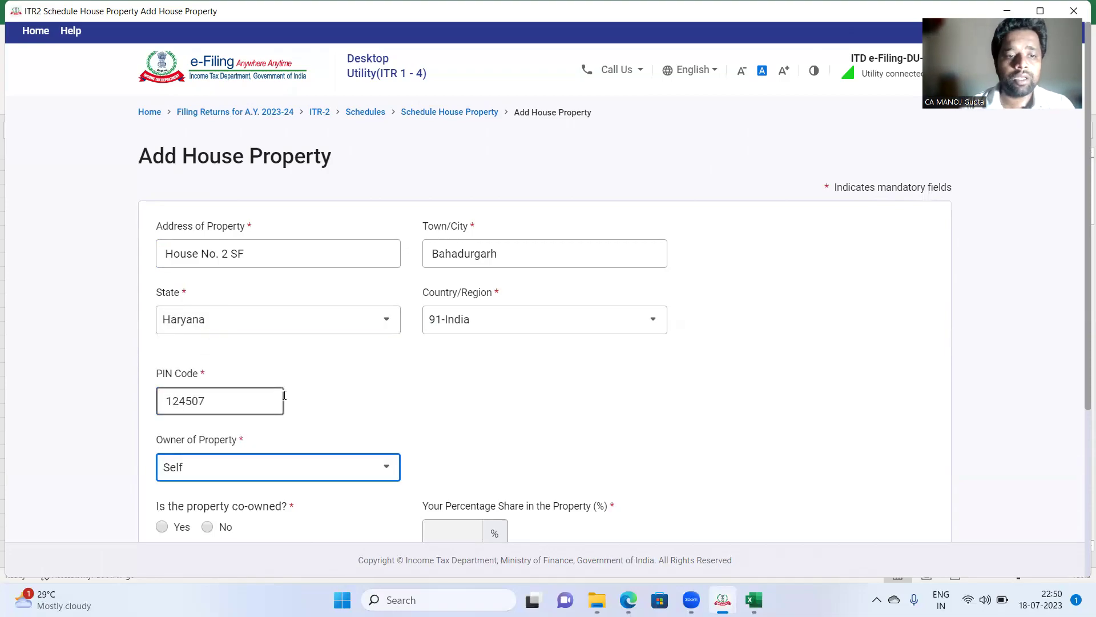
scroll(269, 408, down, 1)
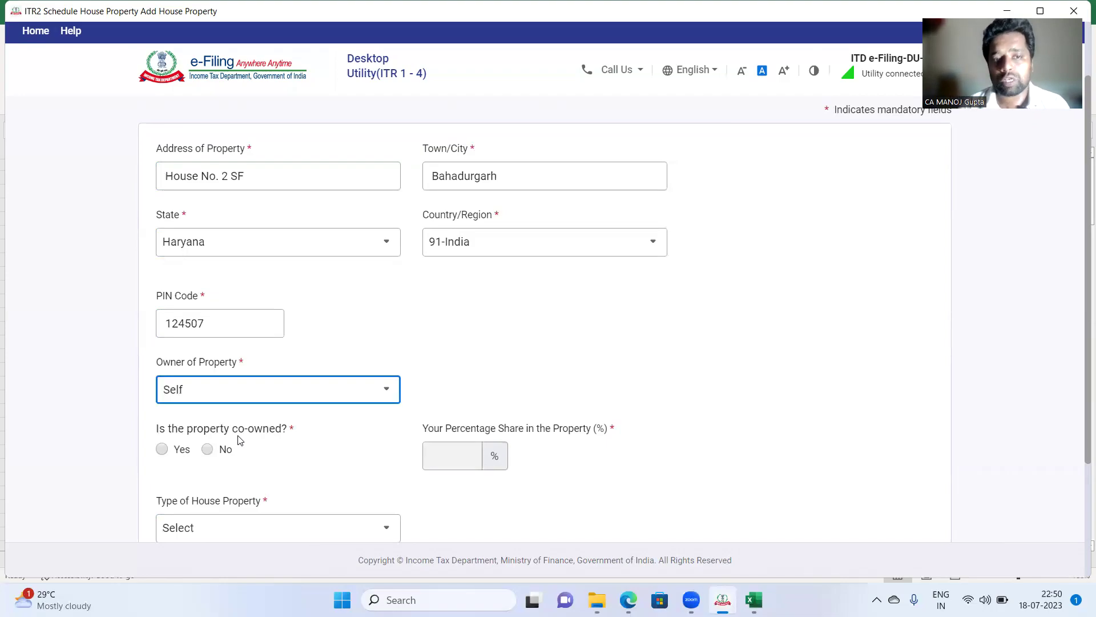
click(162, 450)
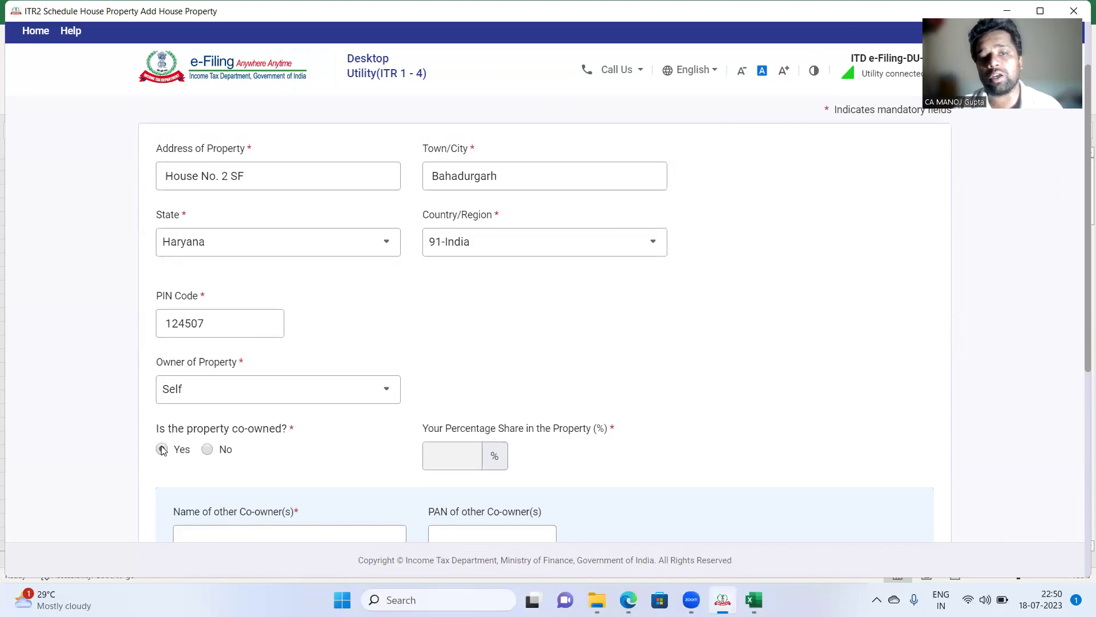
scroll(162, 450, down, 2)
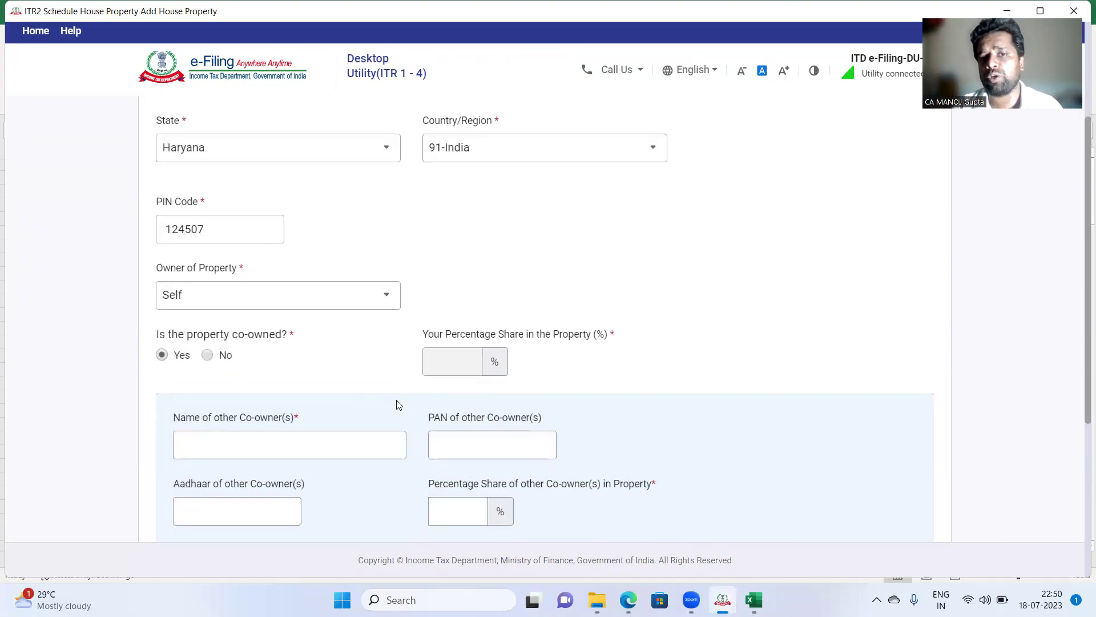
click(208, 355)
scroll(208, 360, down, 1)
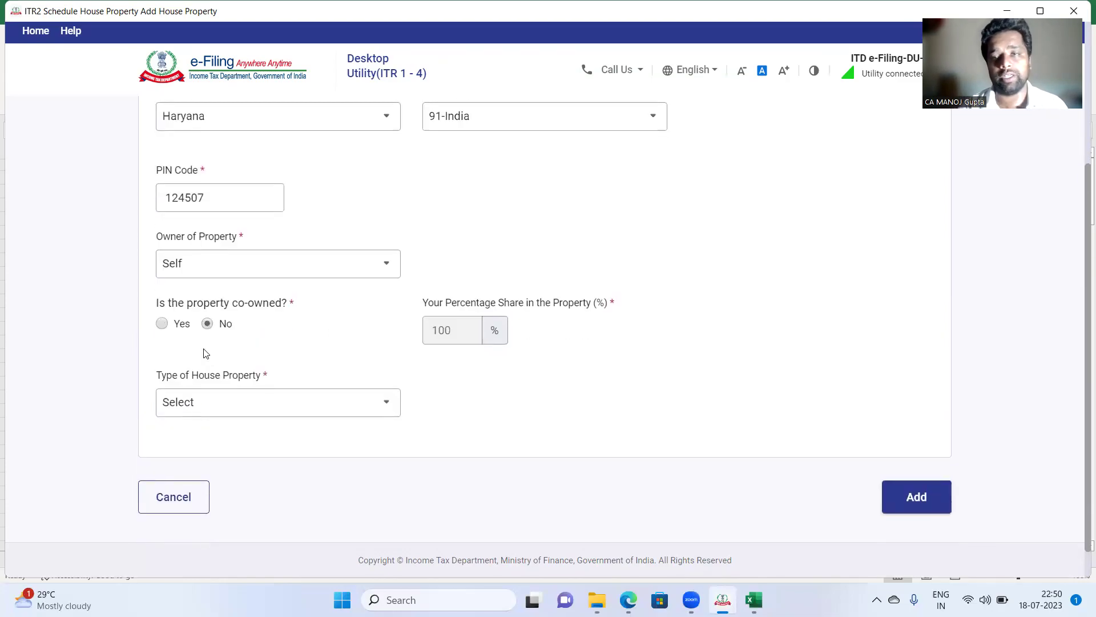
Step: Open the Type of House Property dropdown listing Self occupied, Let out and Deemed let out
click(225, 403)
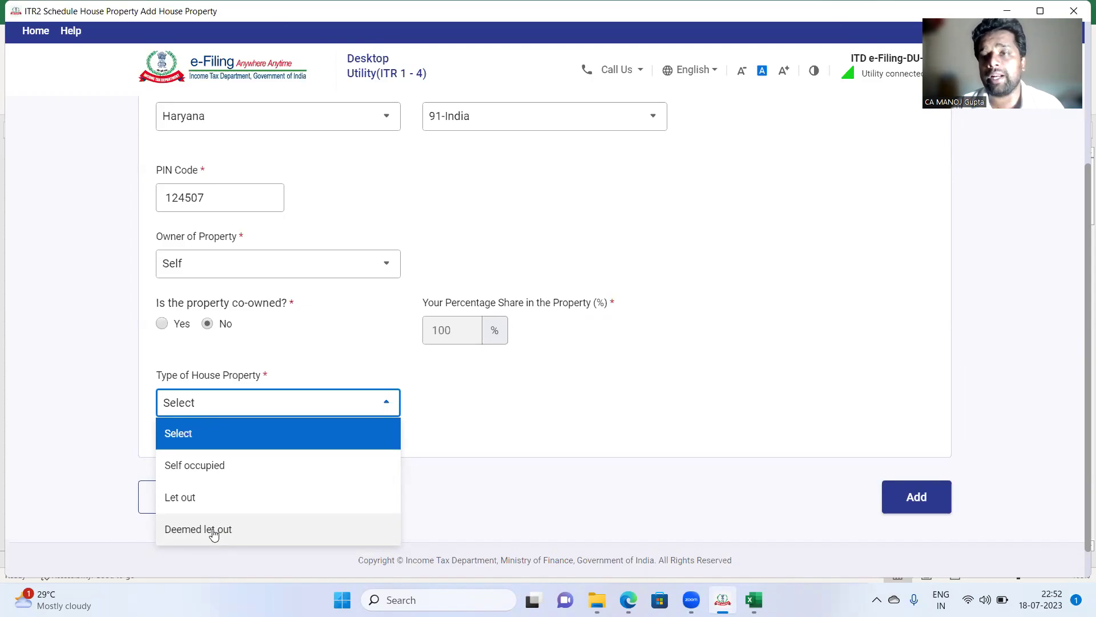
Step: Make the property Self occupied and enter interest on borrowed capital of 1,30,480
click(200, 468)
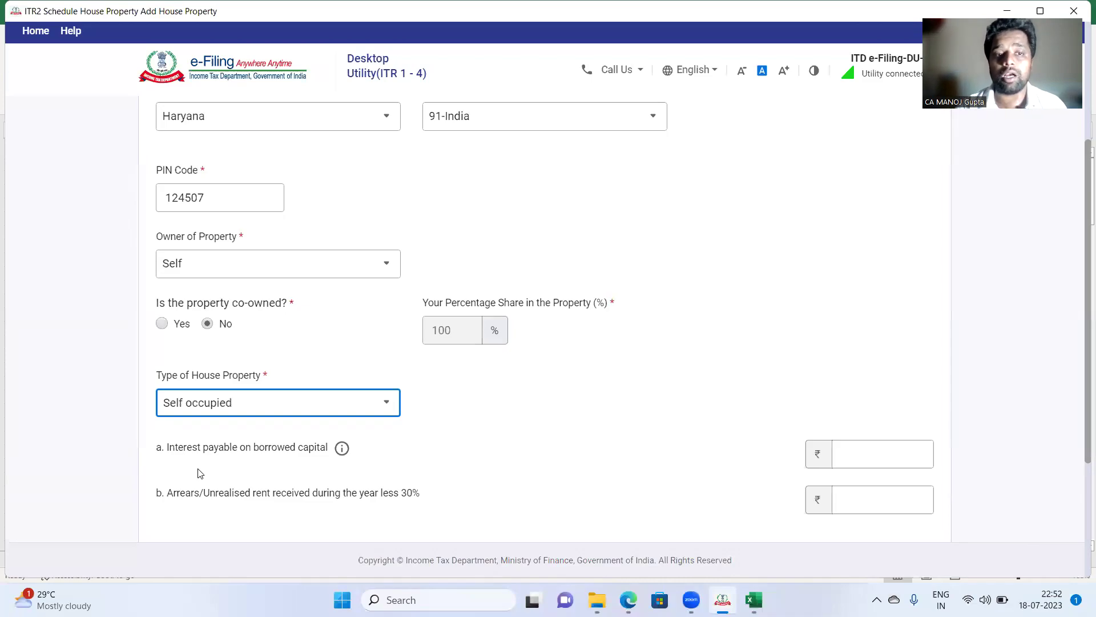
scroll(200, 472, down, 2)
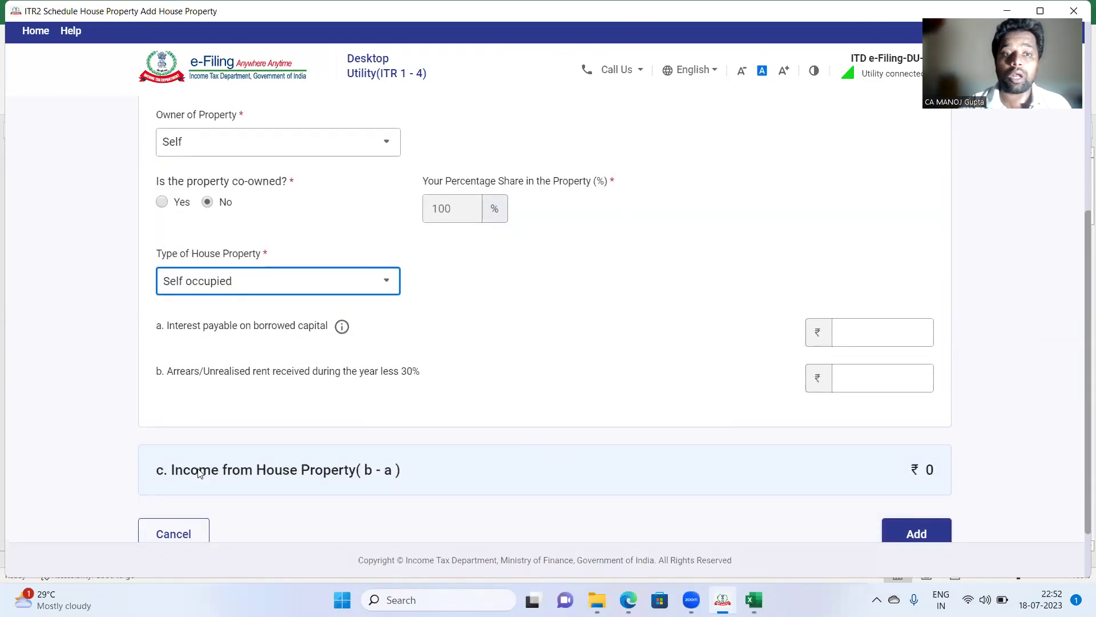
click(861, 341)
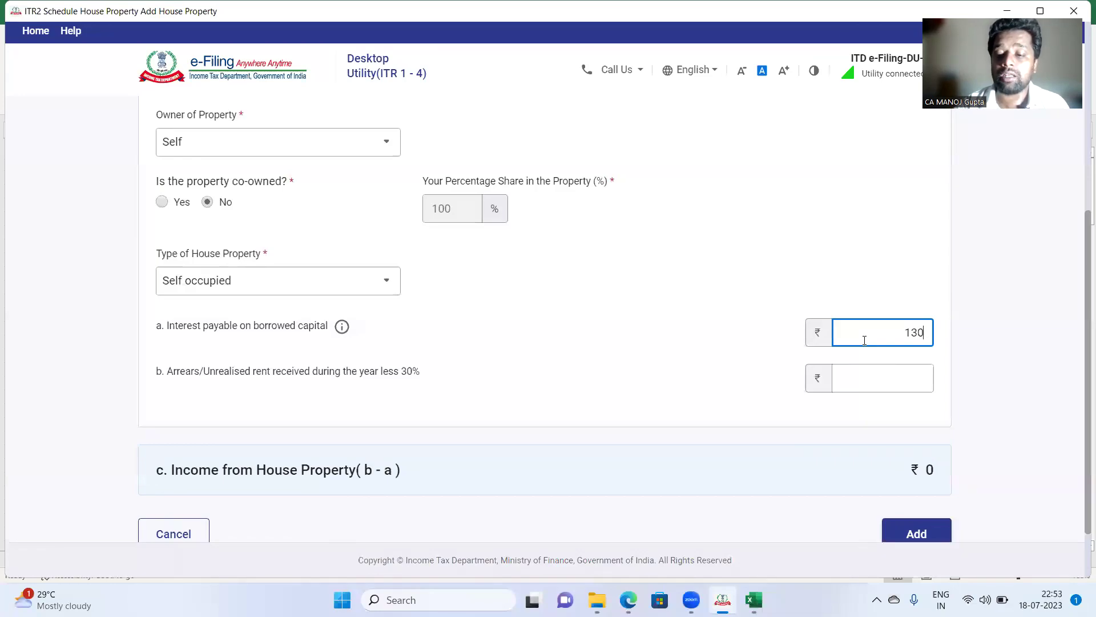
text(80)
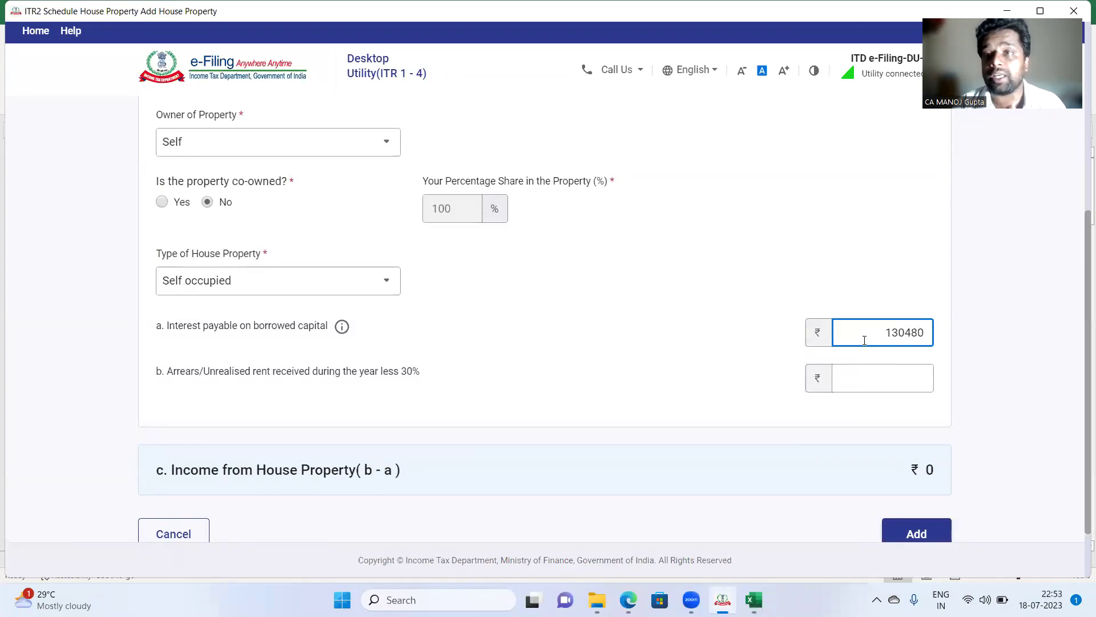
click(773, 318)
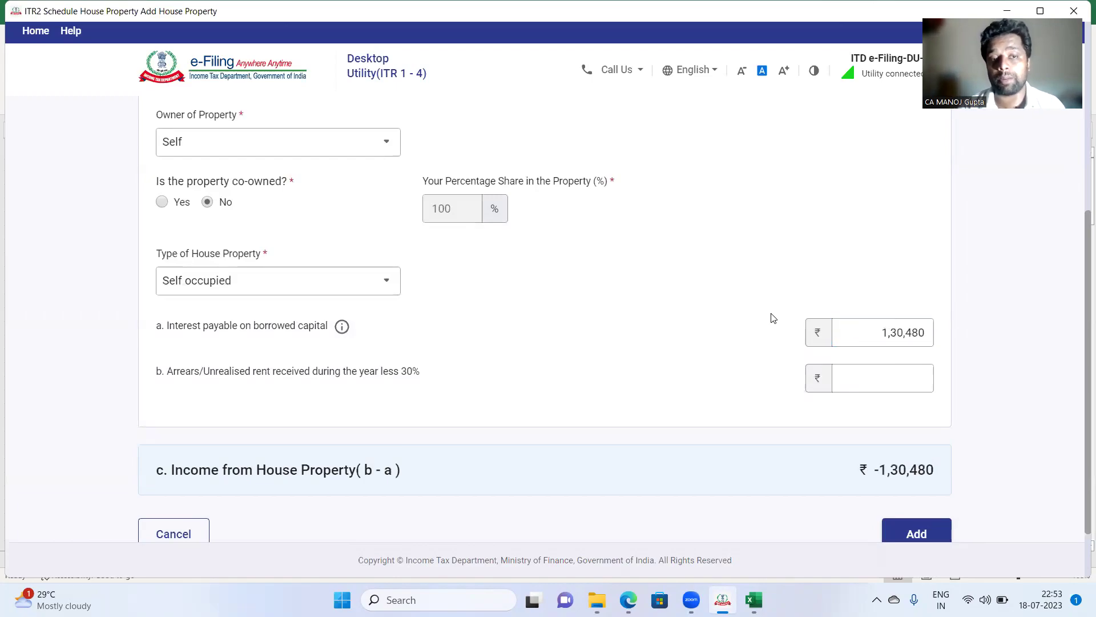
Step: Replace the interest on borrowed capital with 2,30,480
drag(868, 337, 949, 341)
text(230480)
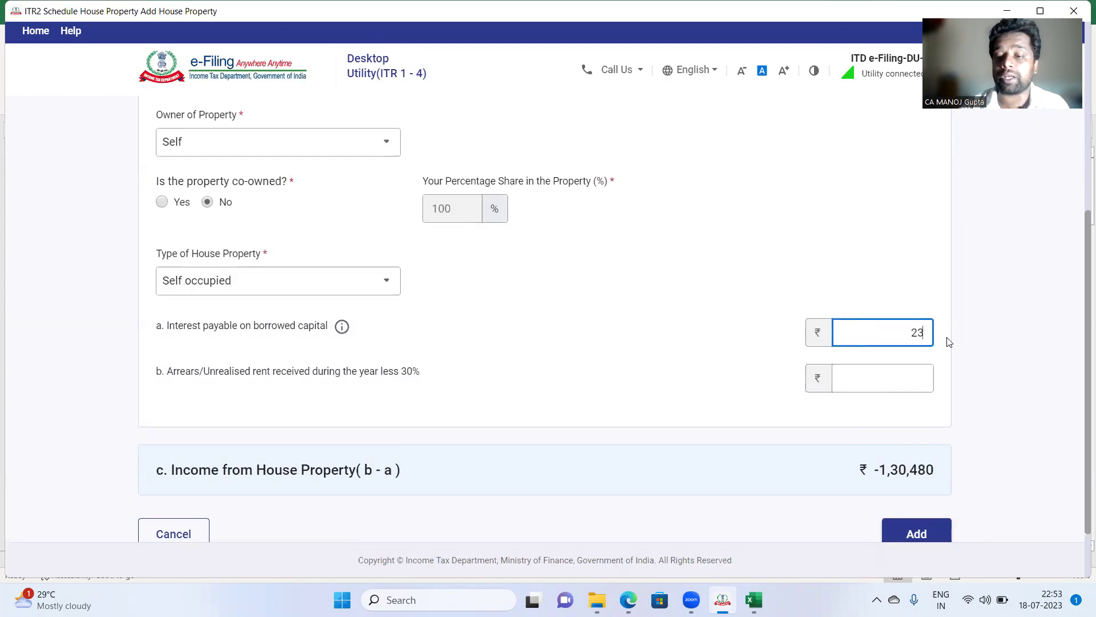
click(765, 355)
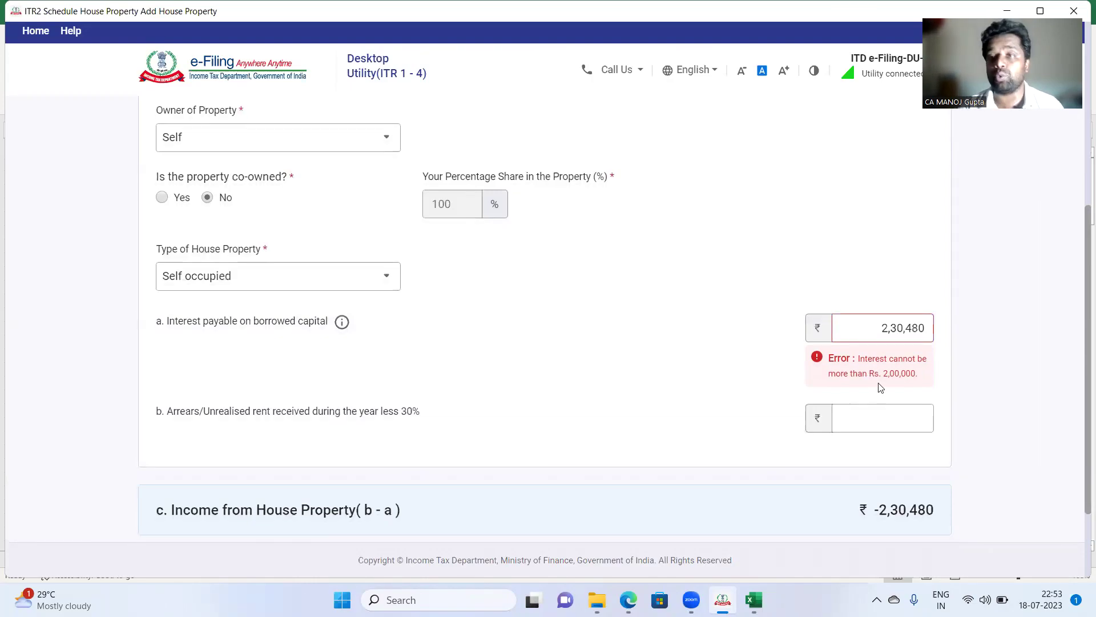
scroll(879, 383, down, 1)
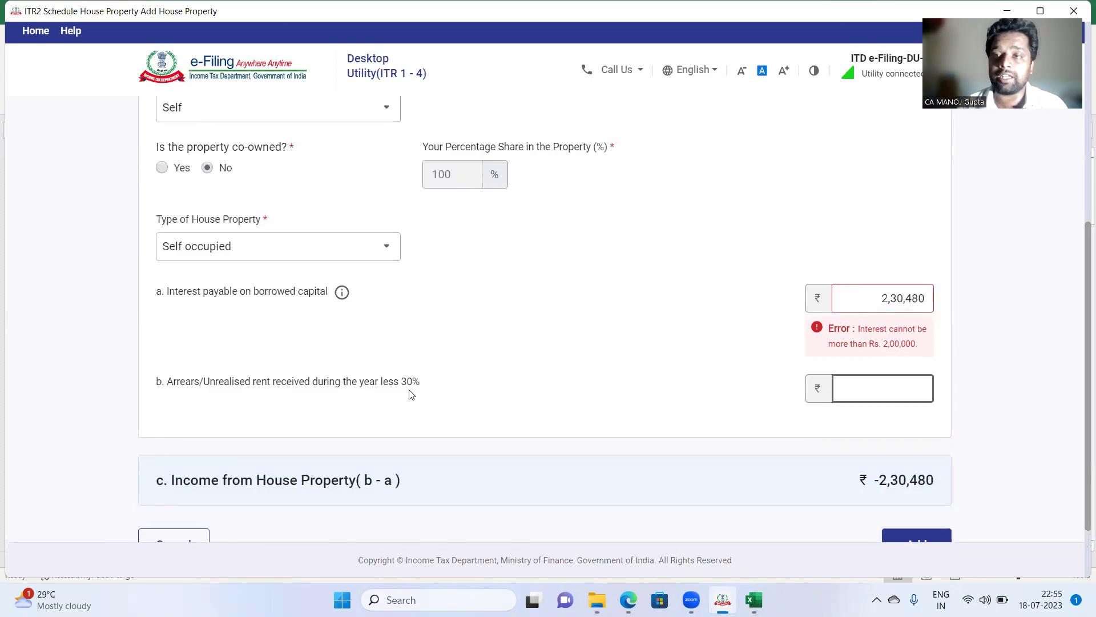
click(855, 396)
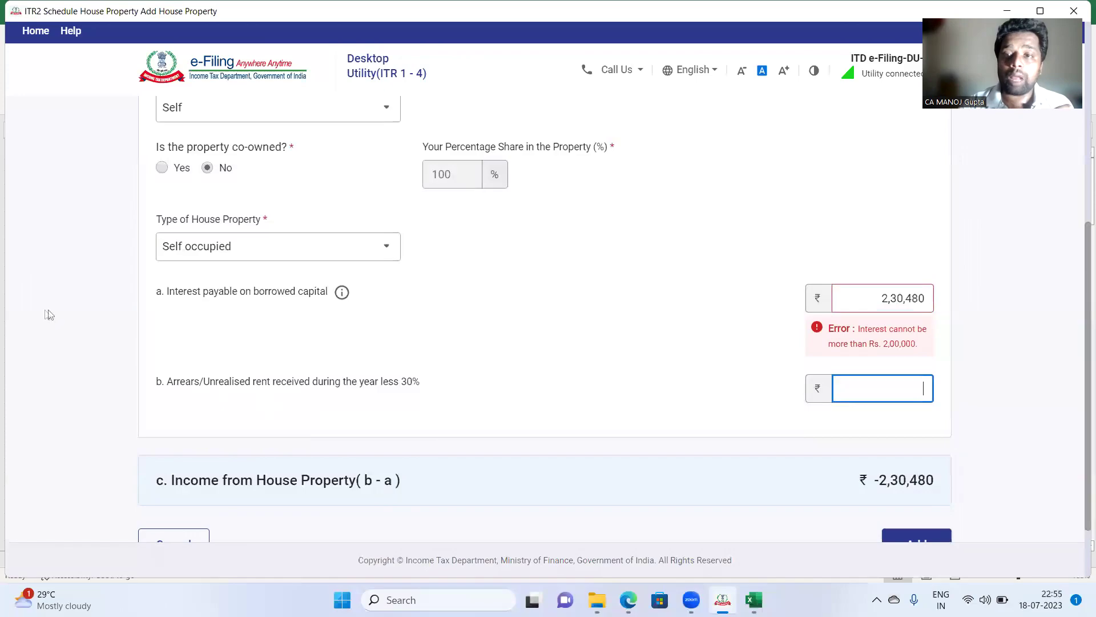
Step: Change the type of house property to Let out
click(242, 246)
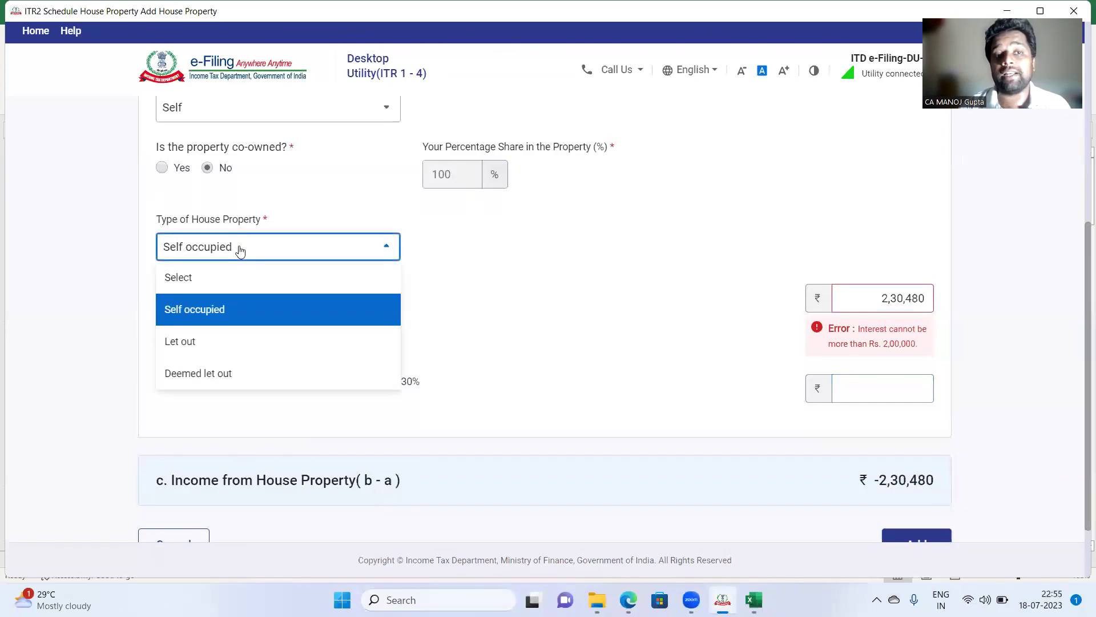
click(217, 348)
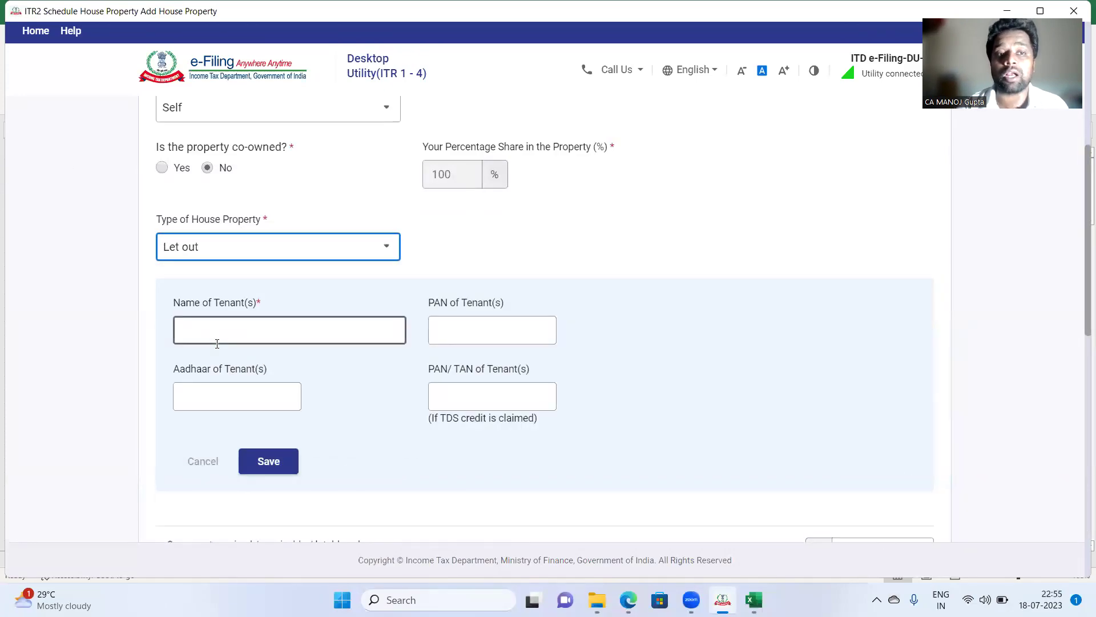
scroll(217, 343, down, 2)
Step: Save one tenant with the tenant's name and PAN
click(271, 212)
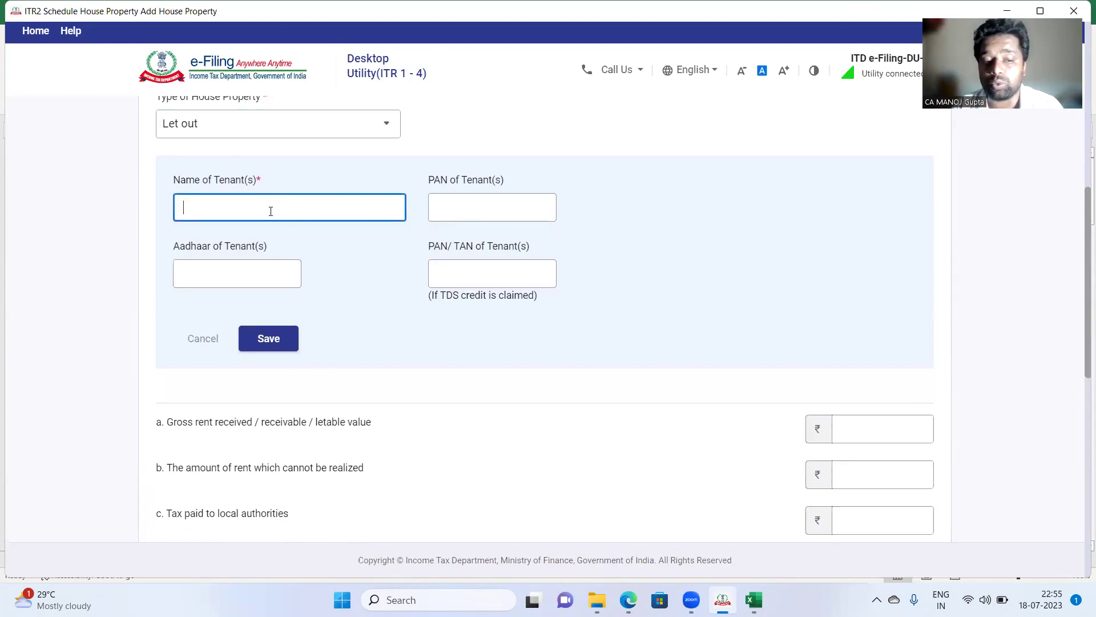
key(Tab)
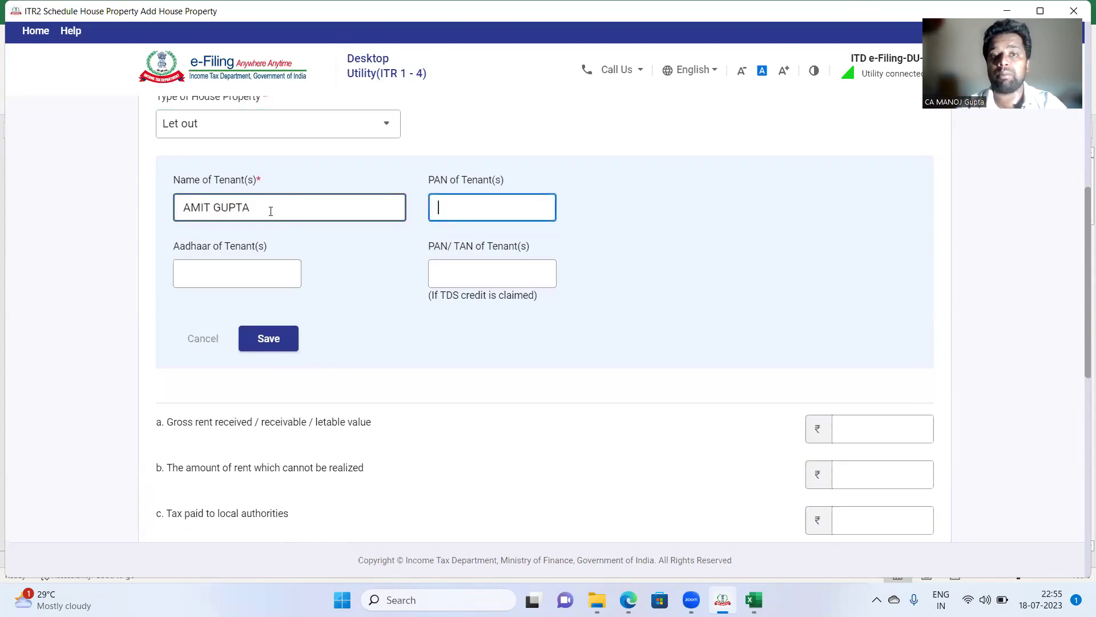
key(Tab)
key(Tab)
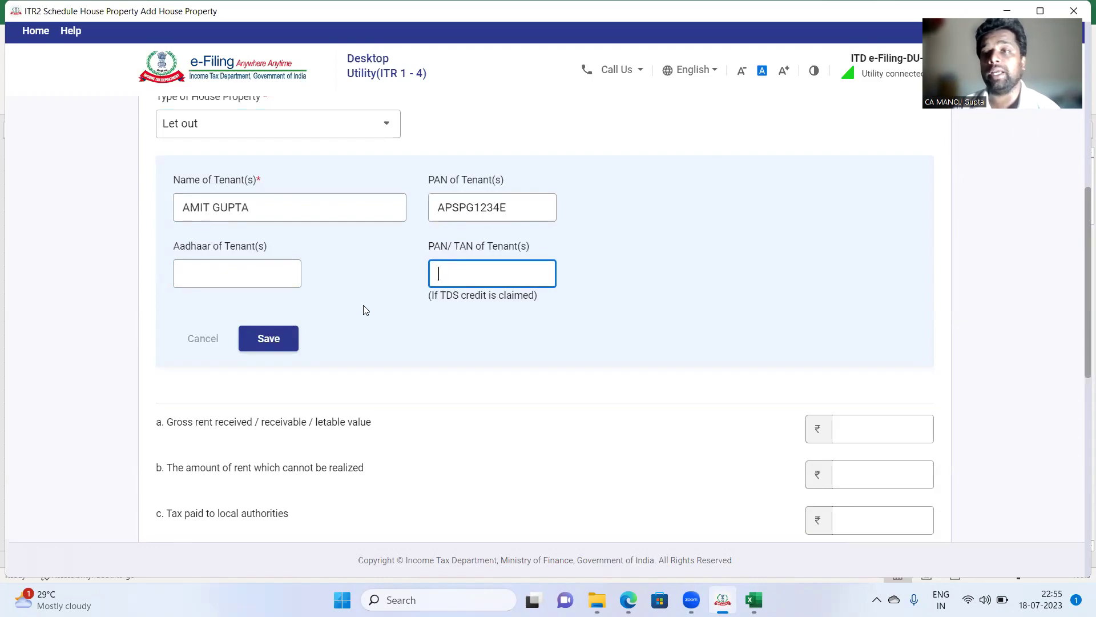
click(273, 340)
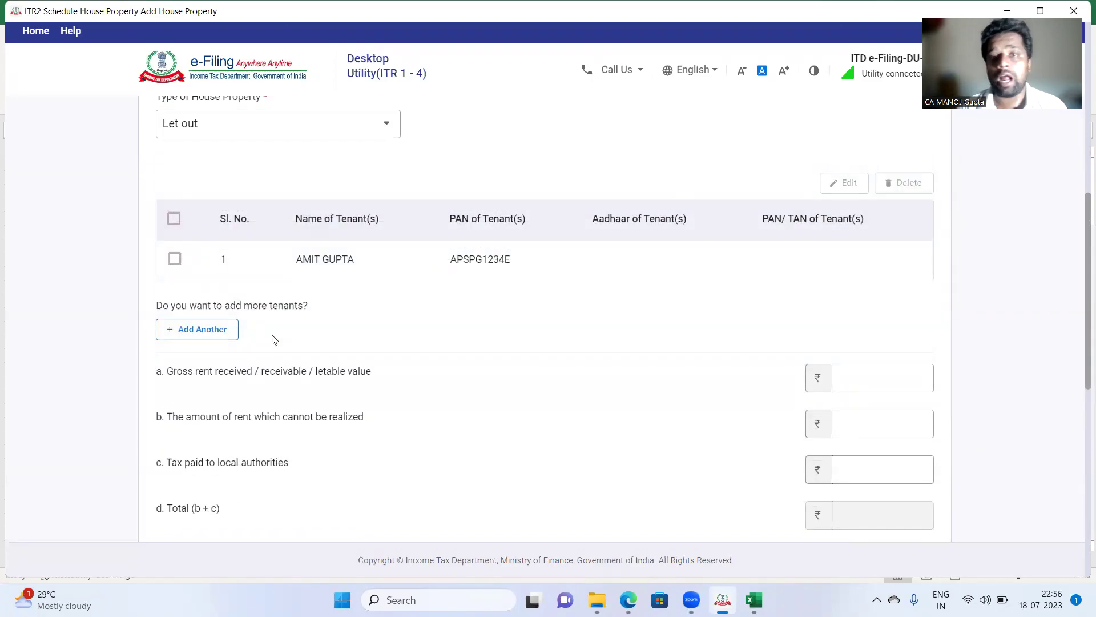
scroll(399, 328, down, 2)
click(851, 289)
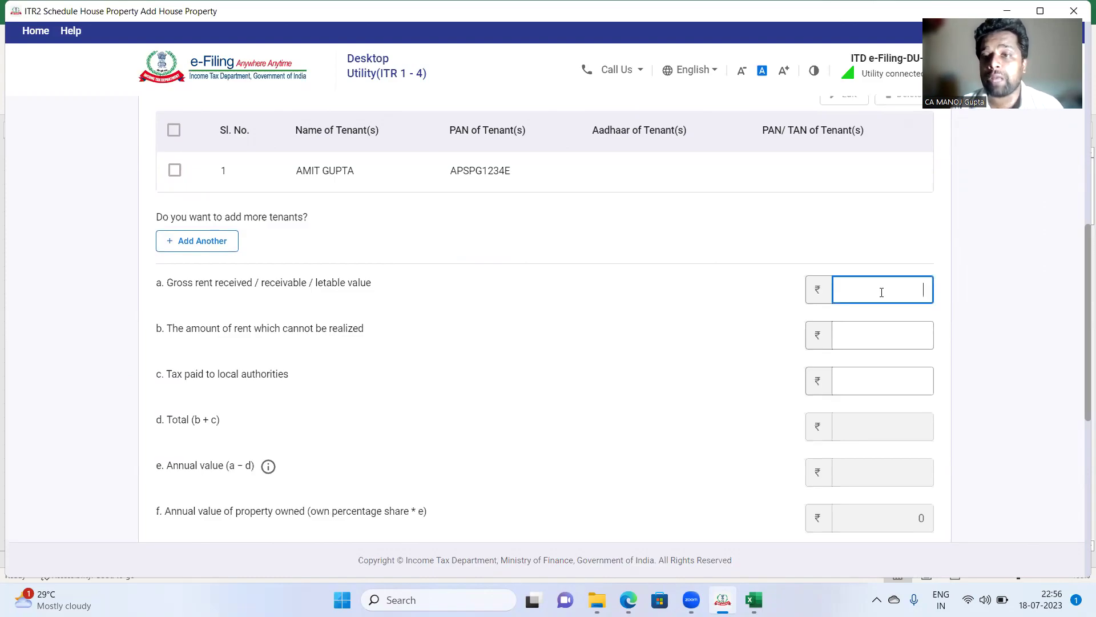
Step: Enter gross rent 2,40,000, leave unrealised rent at 0, and local tax 24,000
text(240000)
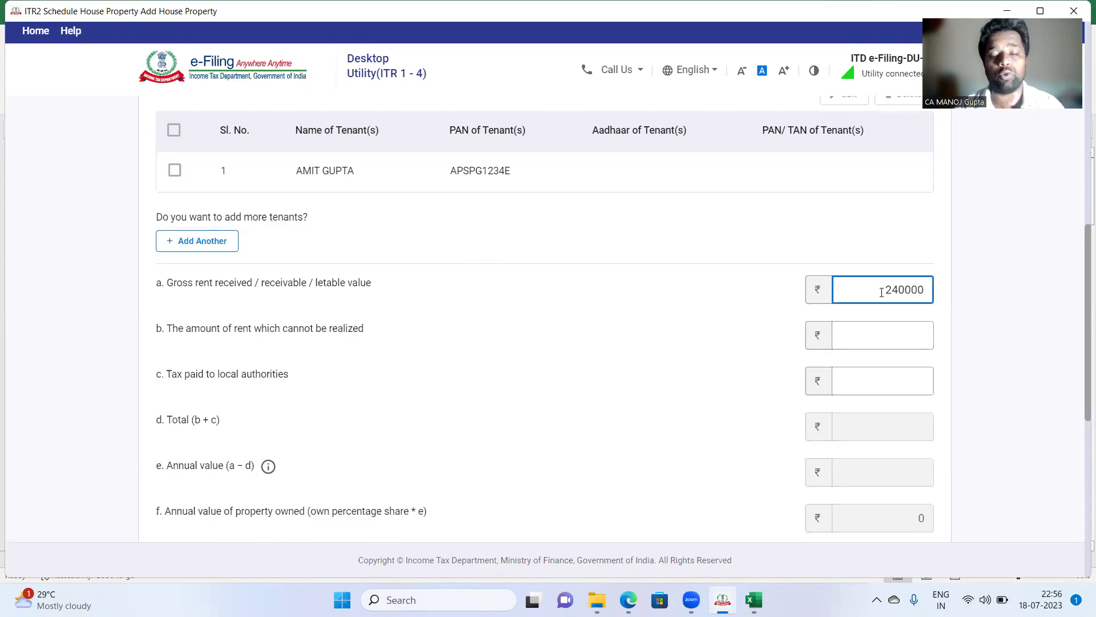
key(Tab)
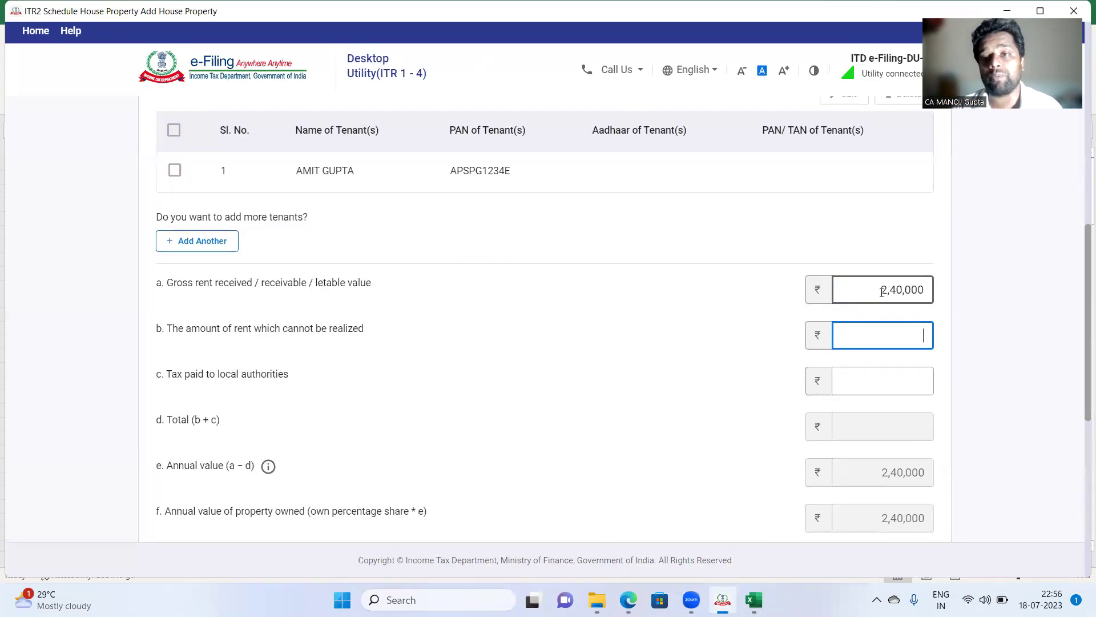
key(Tab)
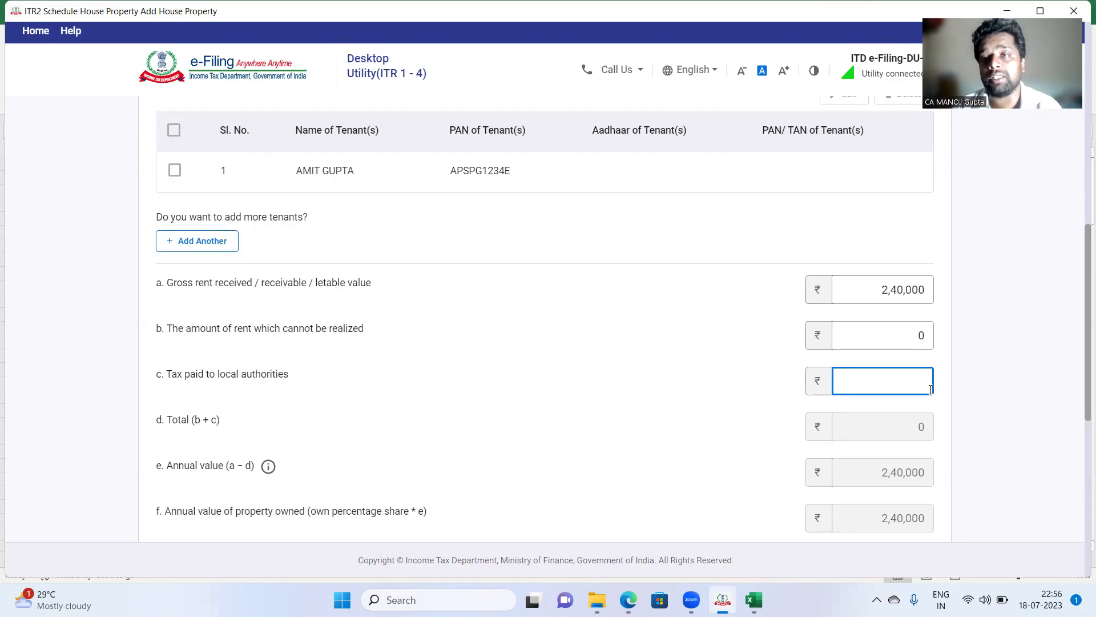
text(24000)
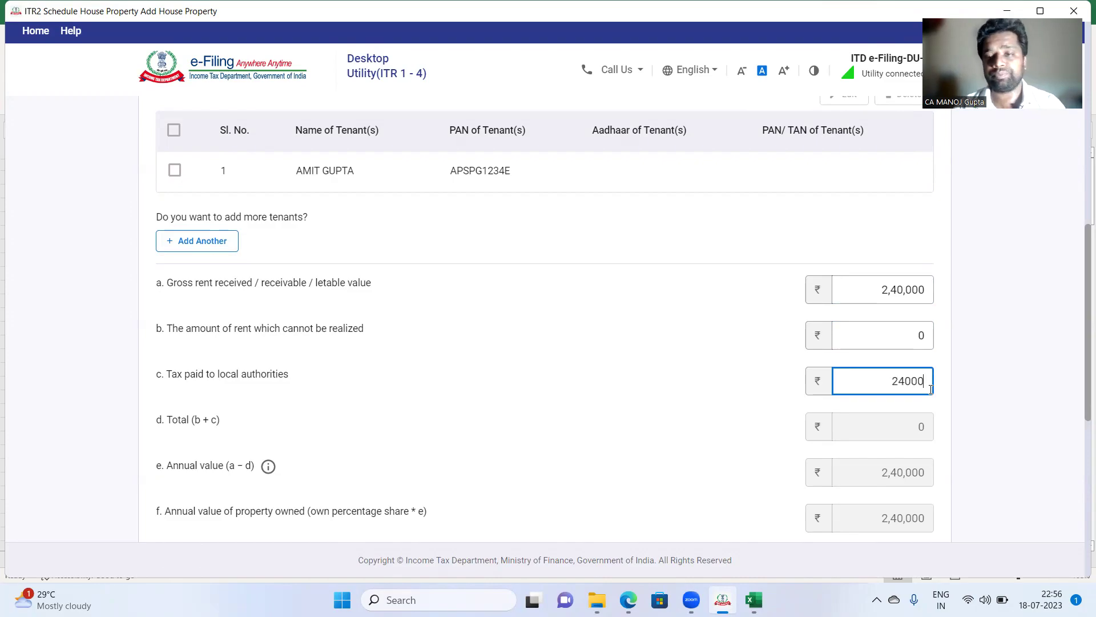
key(Tab)
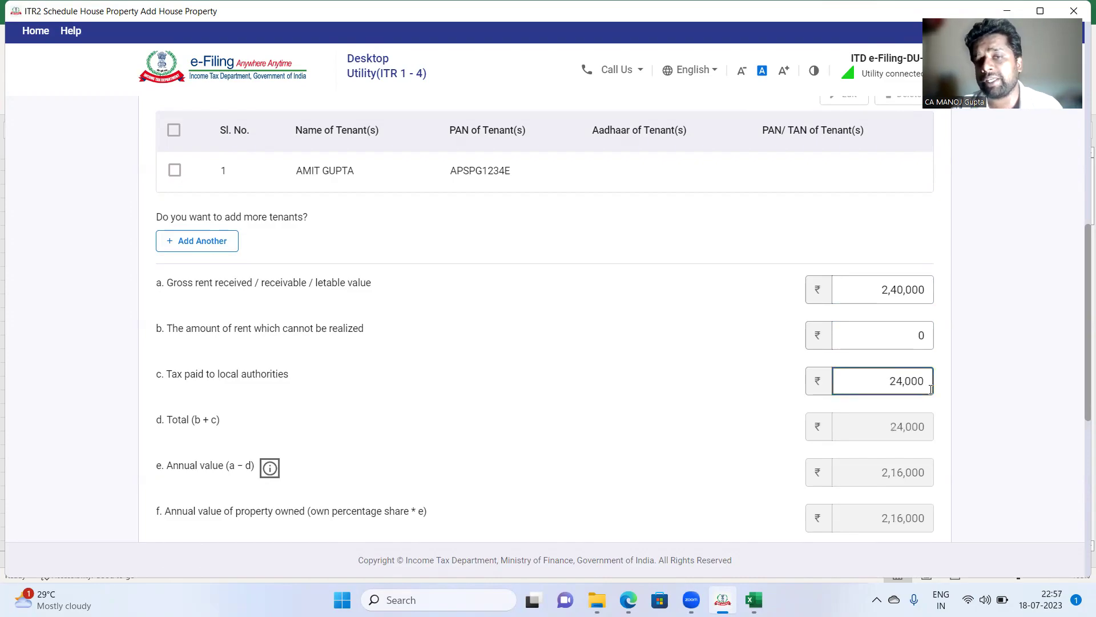
scroll(912, 293, down, 2)
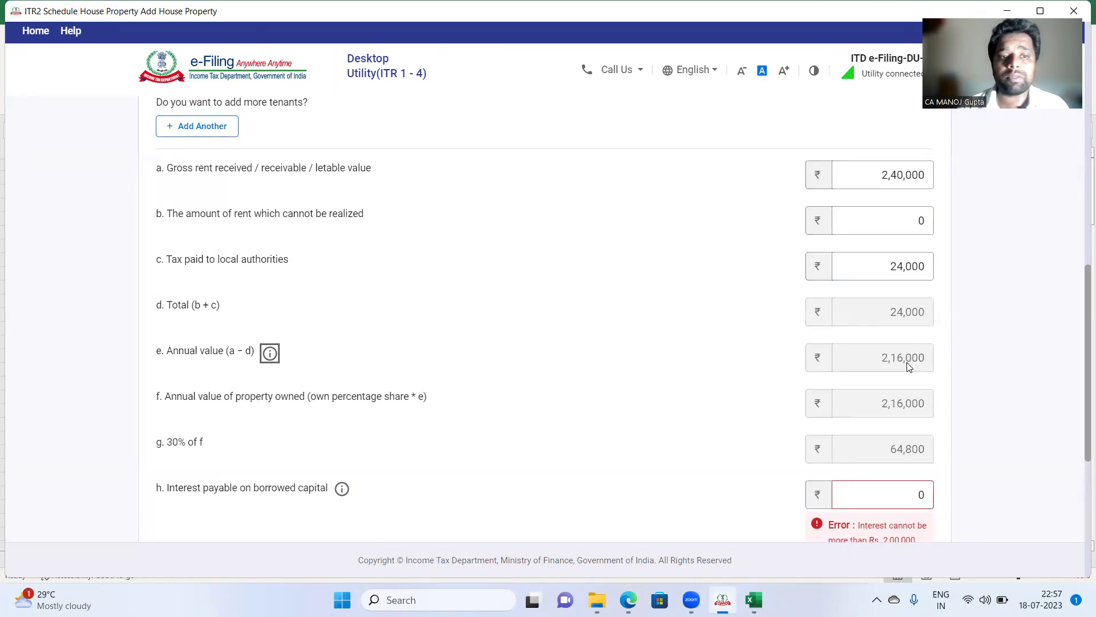
Step: Enter 1,70,450 as interest payable on borrowed capital in field h
triple_click(177, 443)
click(317, 450)
scroll(763, 430, down, 2)
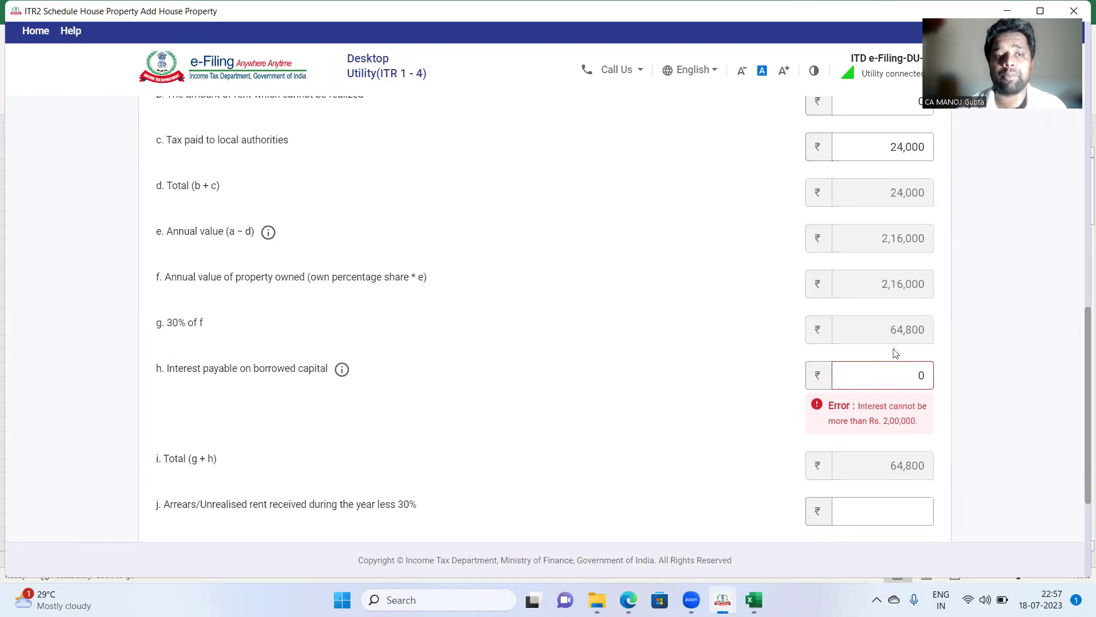
scroll(881, 302, down, 1)
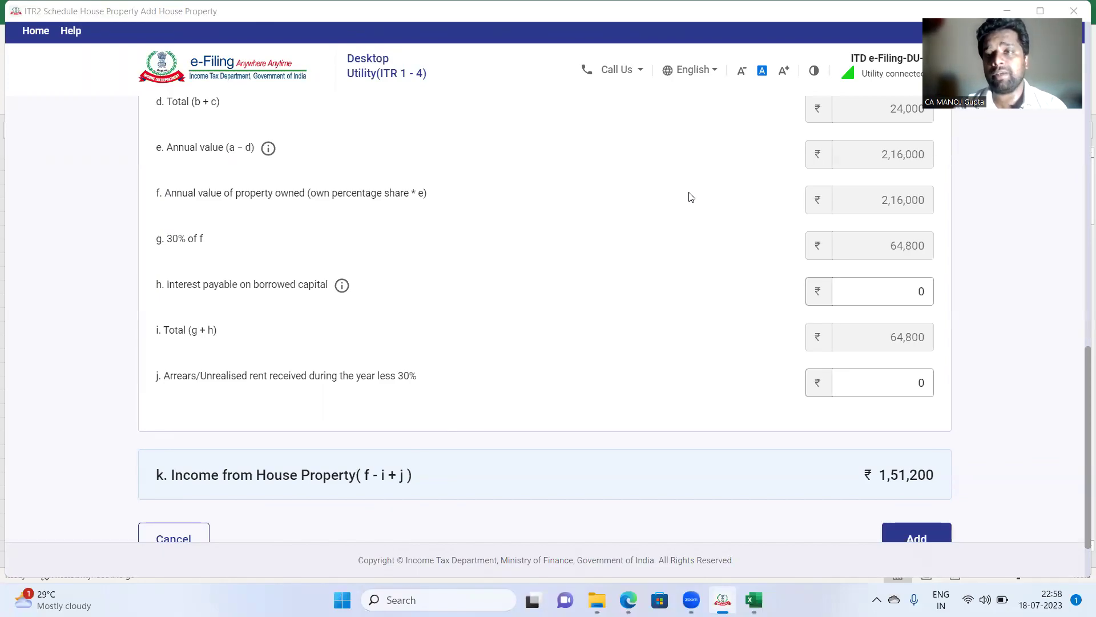
click(877, 287)
key(BackSpace)
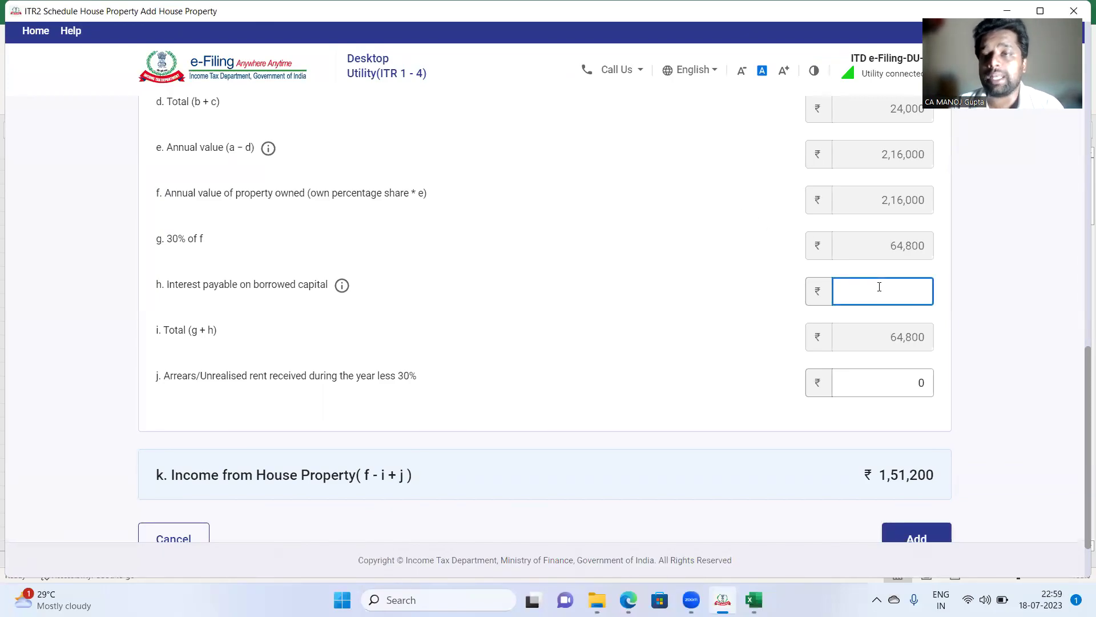
text(170450)
key(Tab)
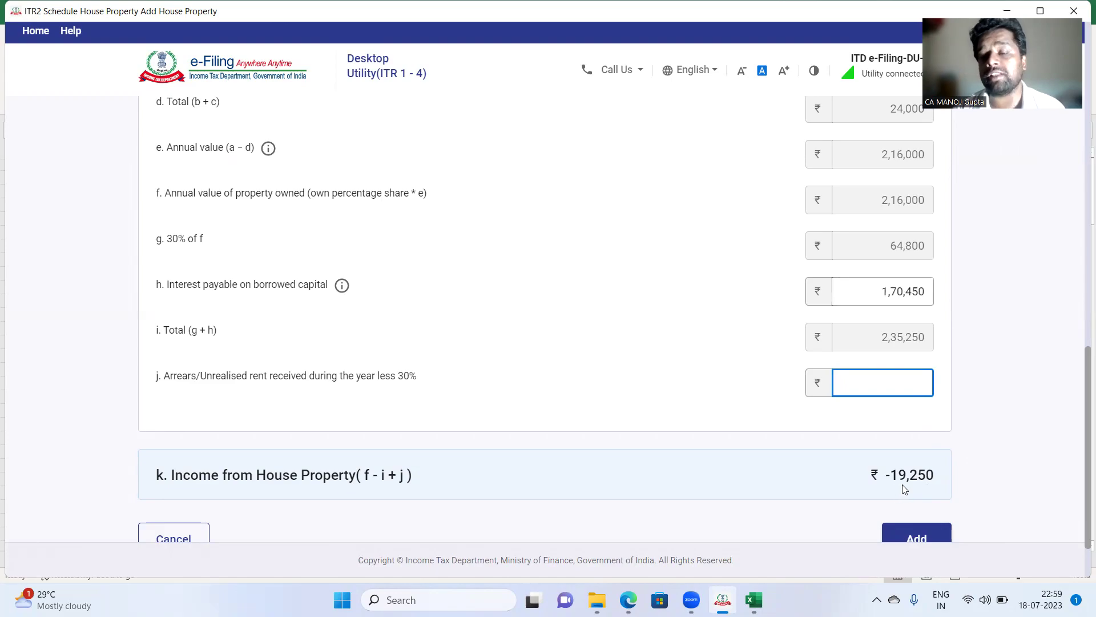
scroll(902, 484, up, 3)
click(877, 160)
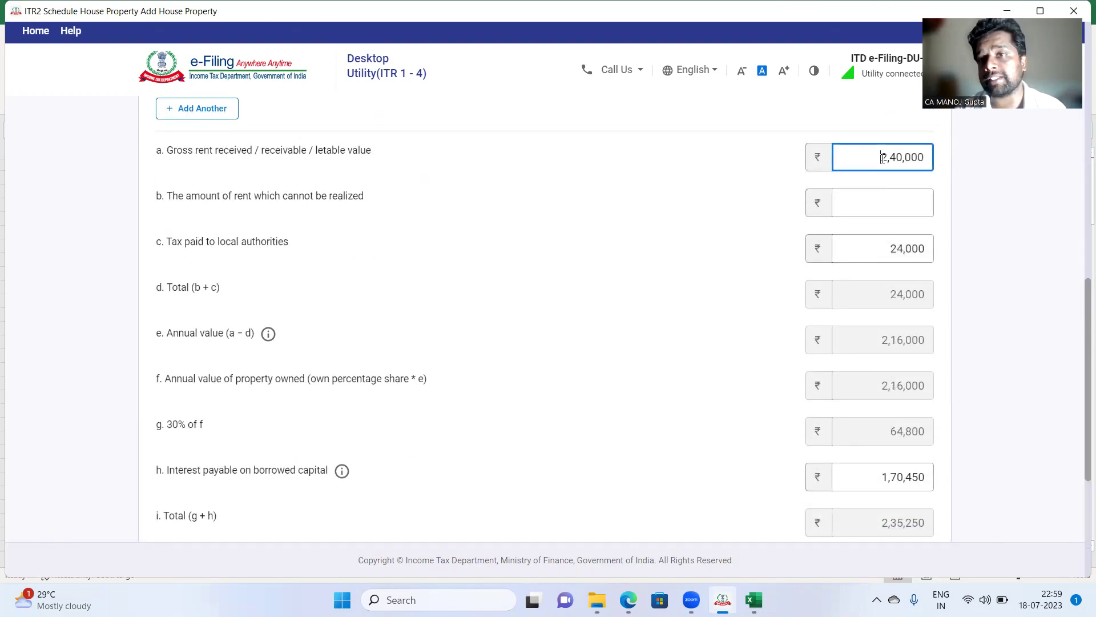
Step: Change the gross rent in field a to 5,40,000
key(Delete)
text(5)
key(Tab)
scroll(756, 218, down, 2)
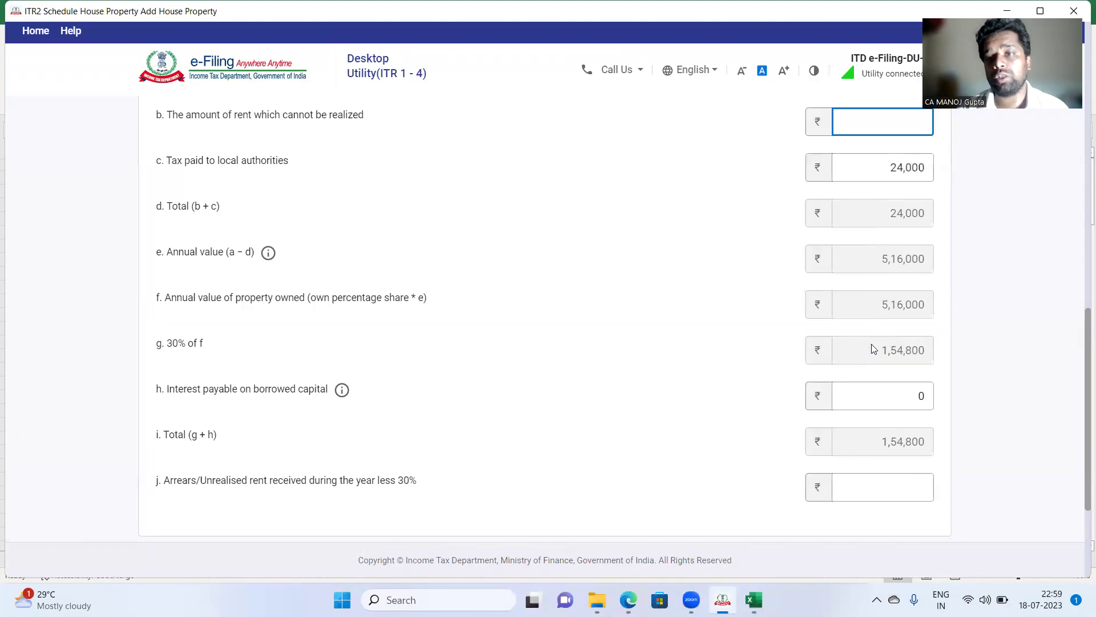
scroll(875, 348, down, 2)
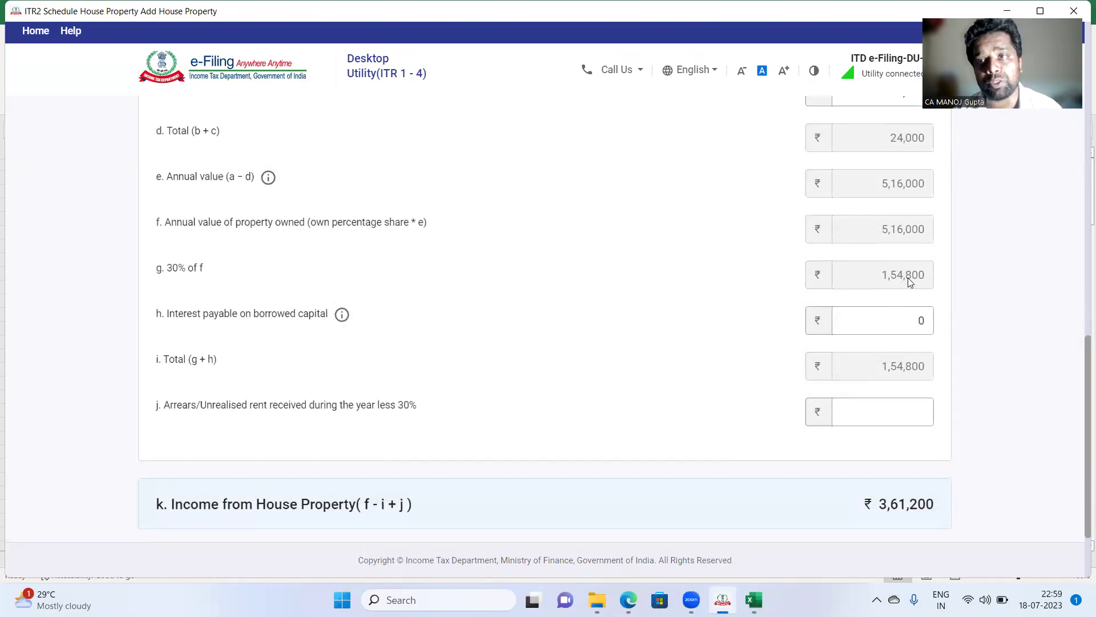
Step: Enter interest on borrowed capital of 4,00,000, then revise it to 6,00,000
click(879, 313)
key(BackSpace)
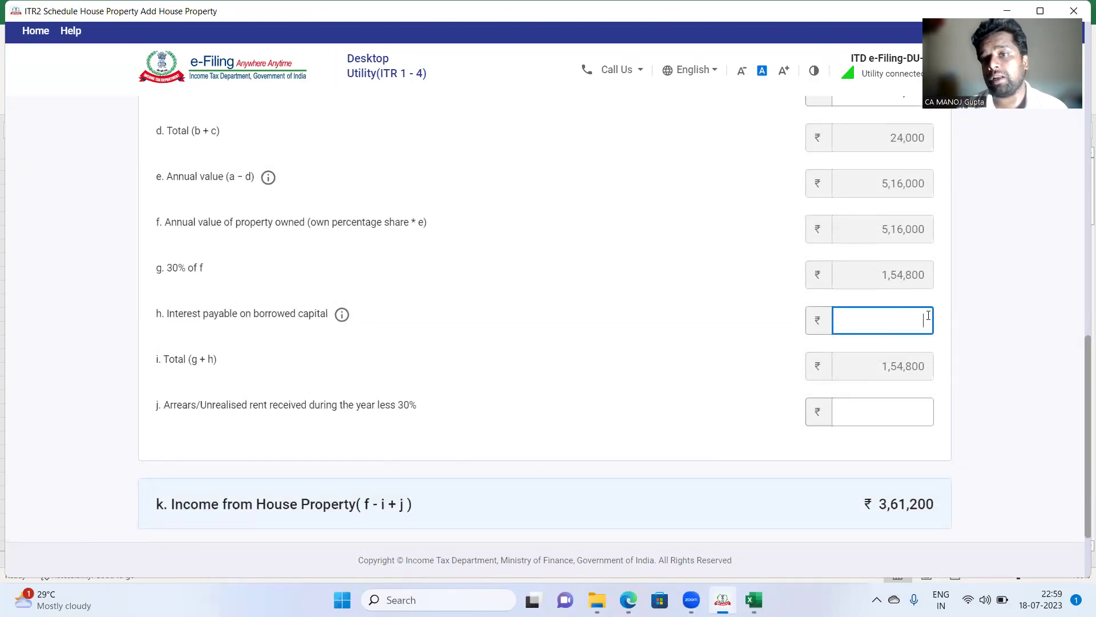
text(400000)
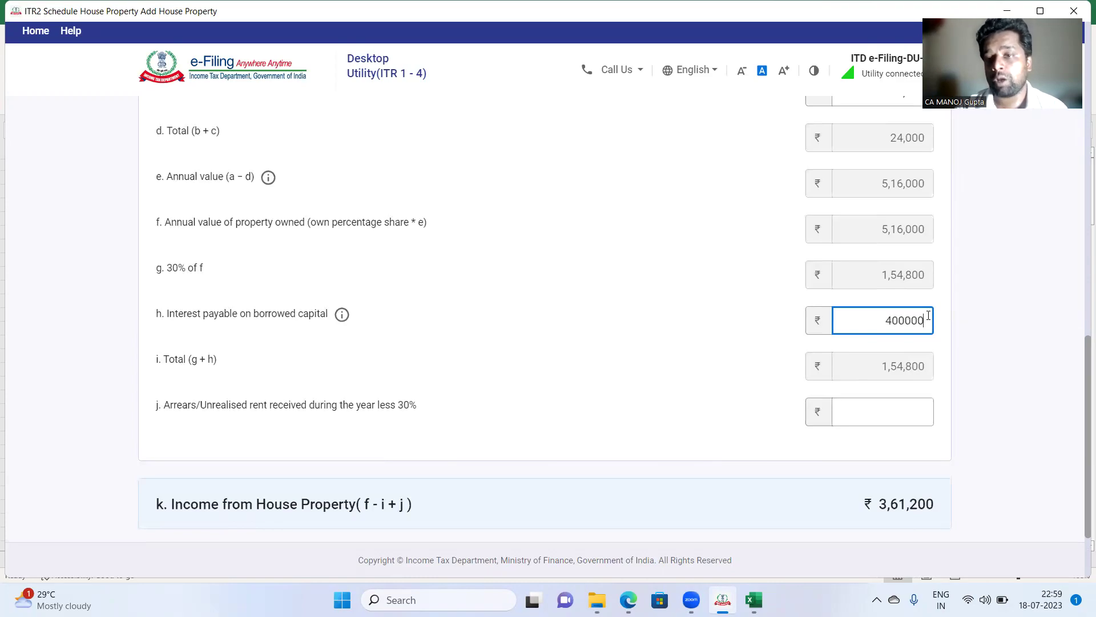
click(883, 408)
scroll(876, 454, down, 2)
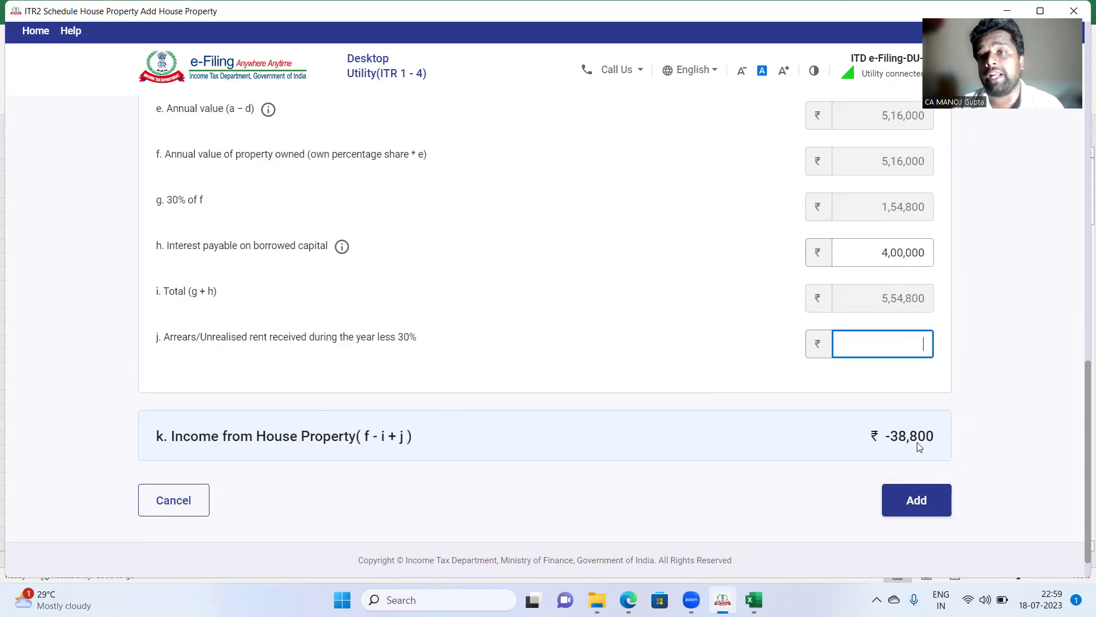
click(873, 252)
drag(877, 252, 885, 253)
key(BackSpace)
text(6)
key(Tab)
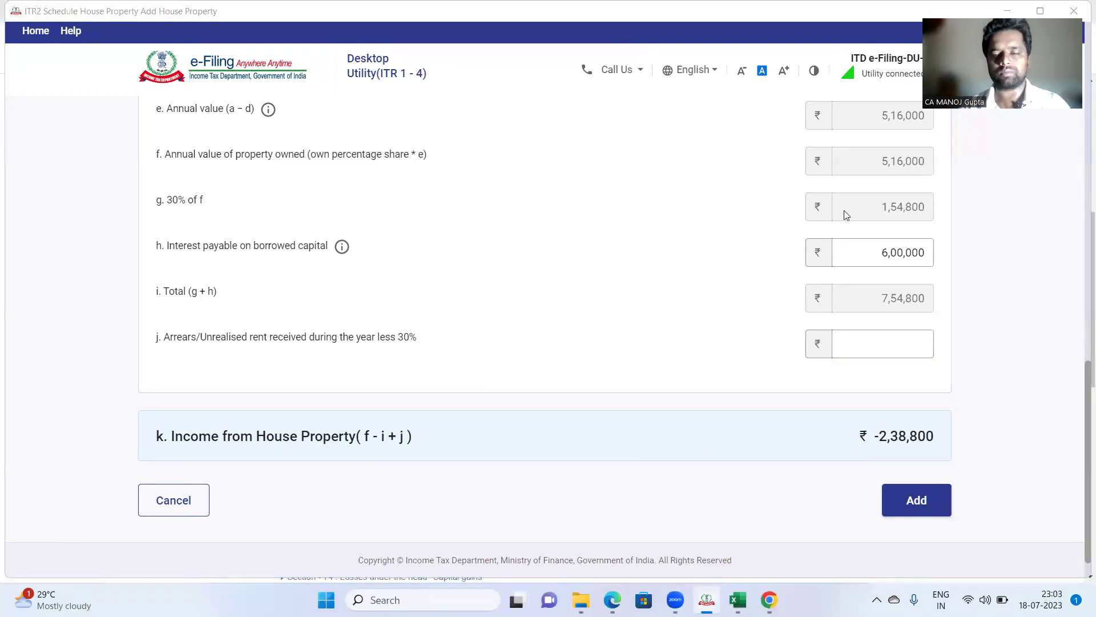
Step: Replace the interest on borrowed capital with 17,045
click(880, 253)
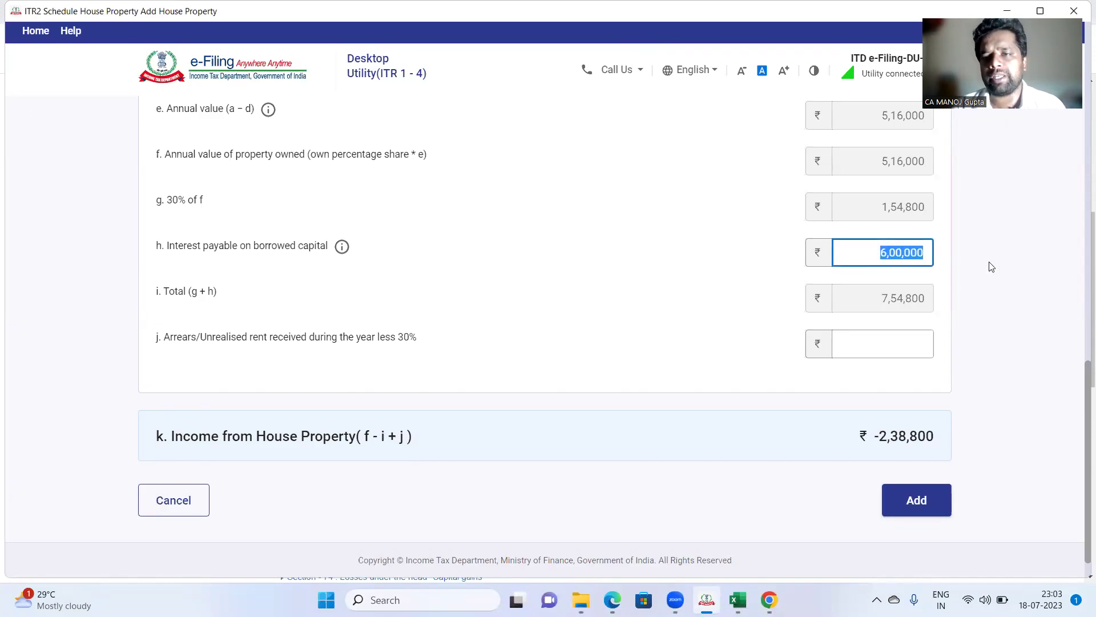
text(17045)
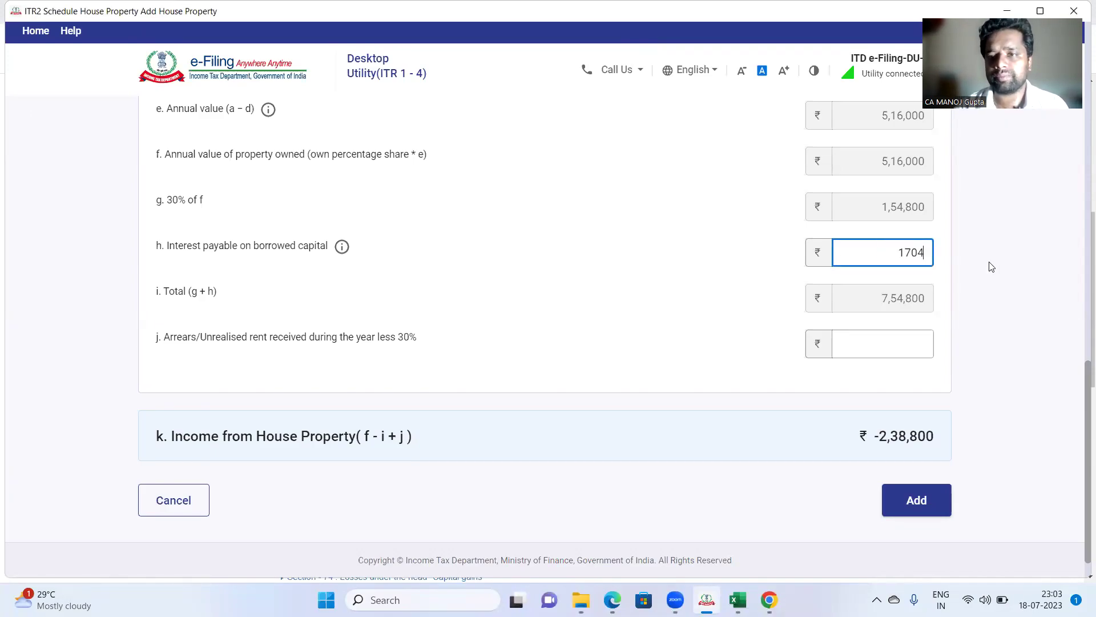
click(689, 337)
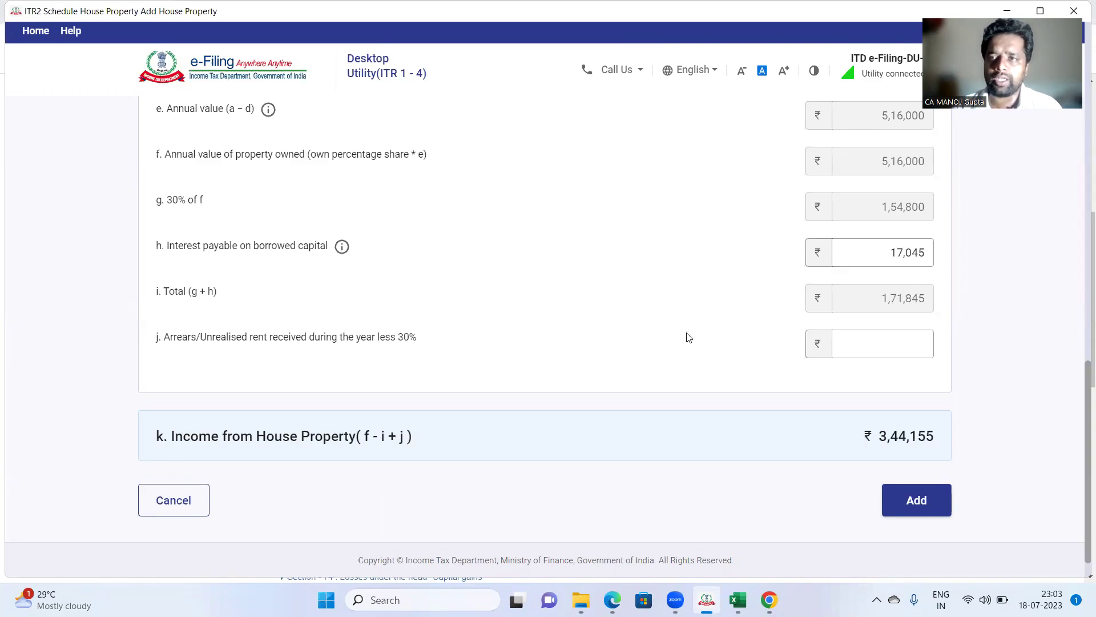
click(876, 350)
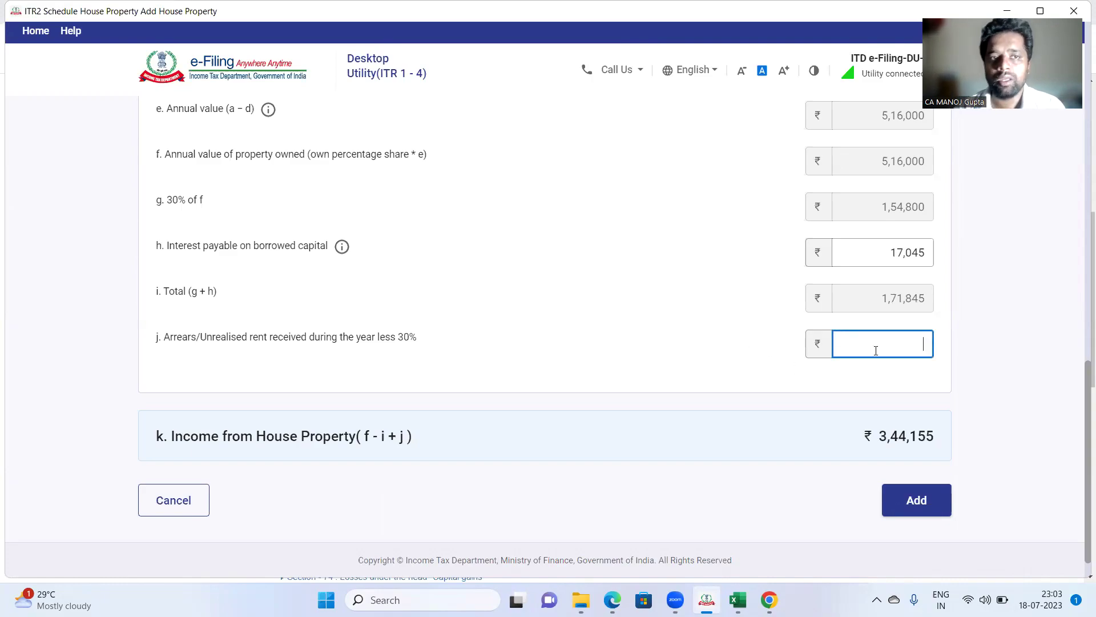
scroll(876, 350, up, 7)
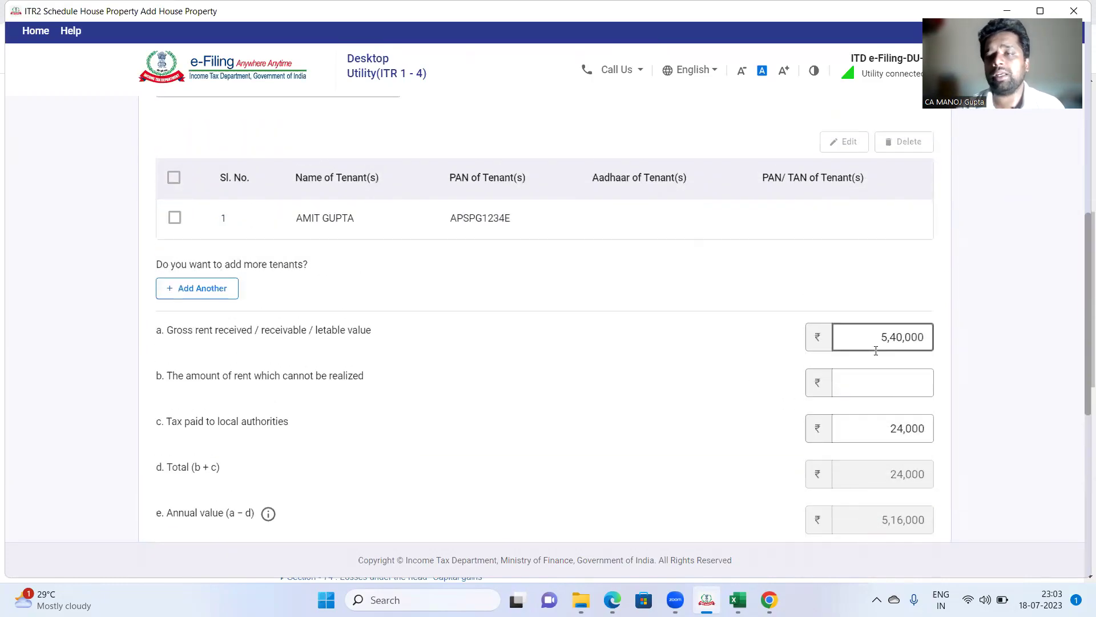
Step: Choose Deemed let out as the property type, dropping the tenant details
scroll(876, 350, up, 10)
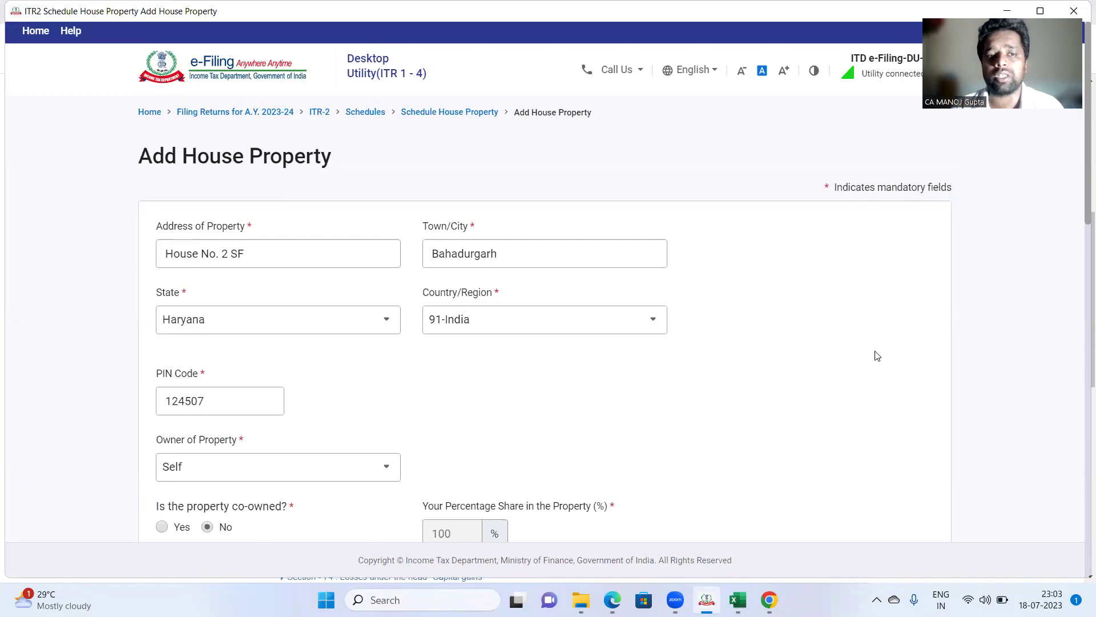
scroll(878, 356, down, 7)
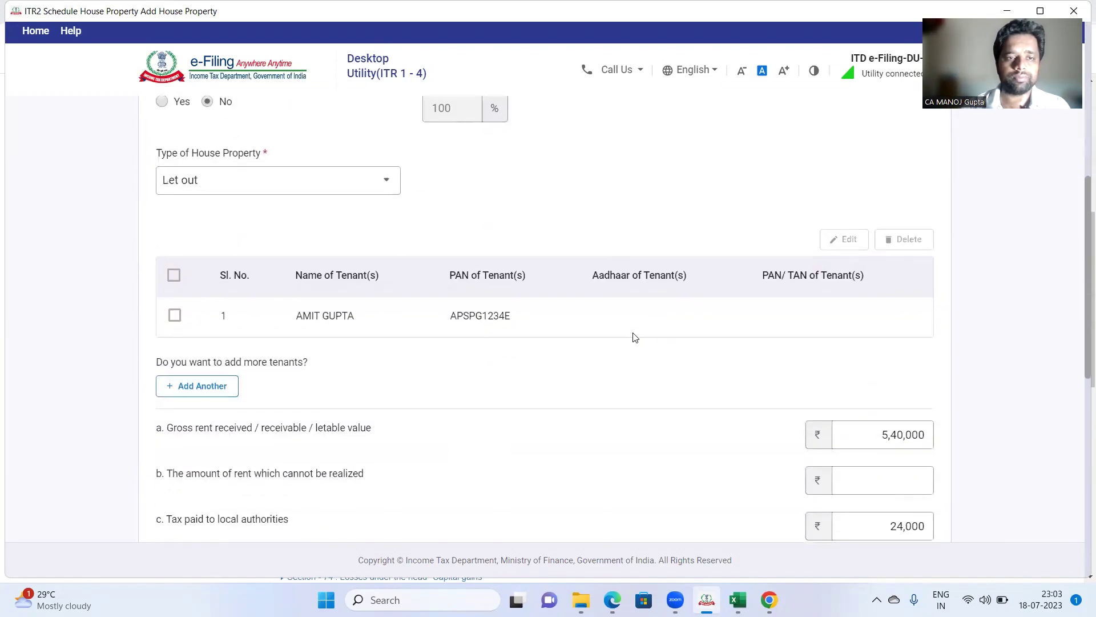
click(271, 183)
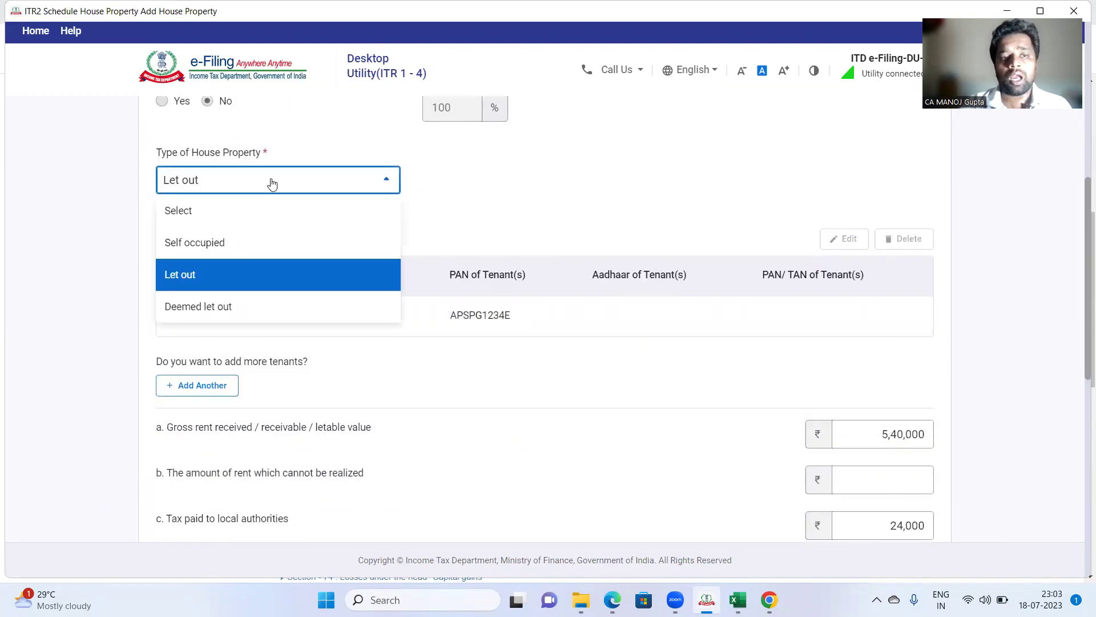
click(249, 321)
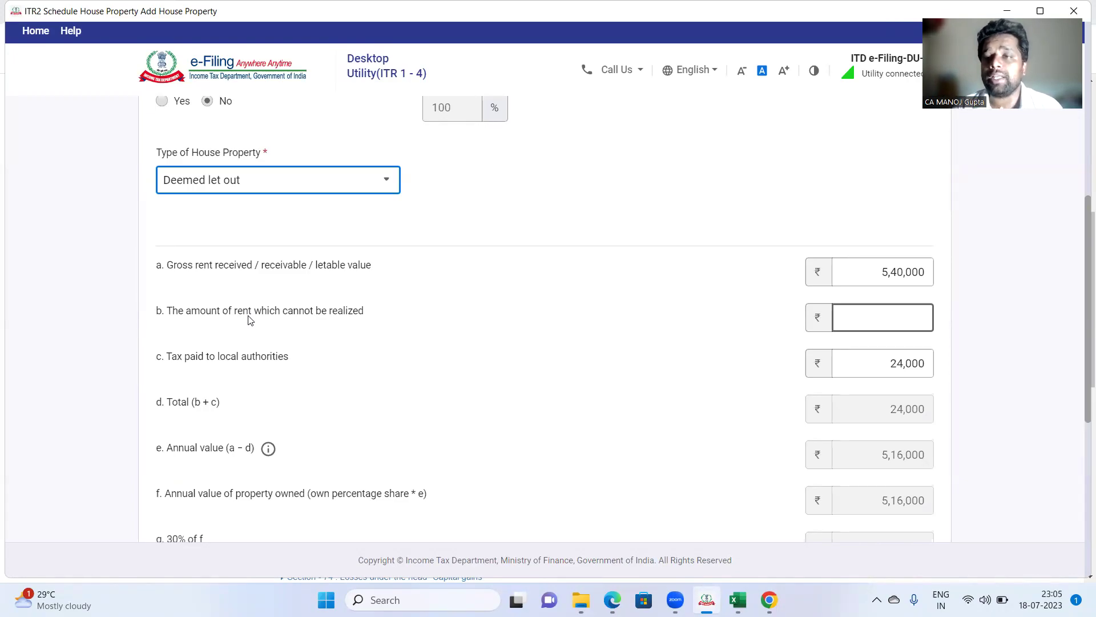
click(249, 319)
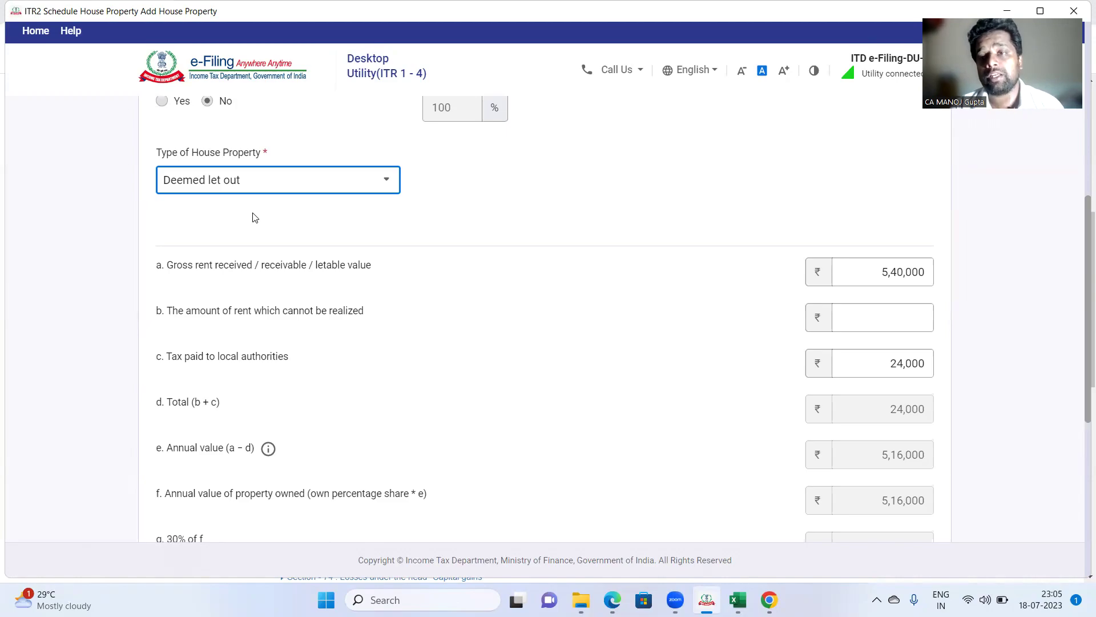
scroll(421, 284, down, 3)
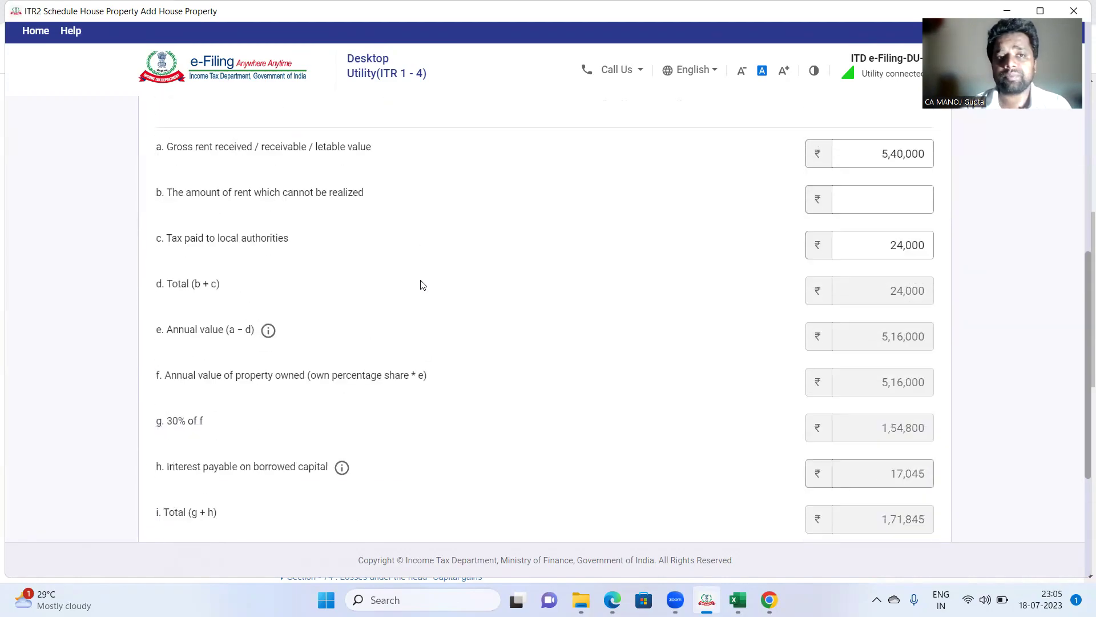
scroll(422, 285, up, 2)
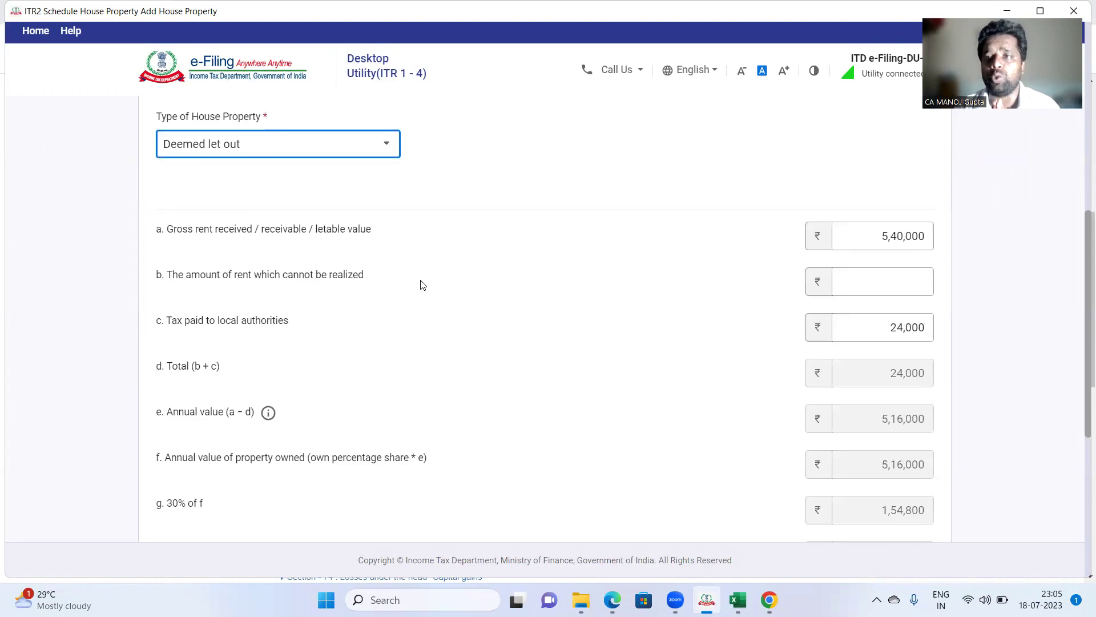
scroll(423, 284, down, 5)
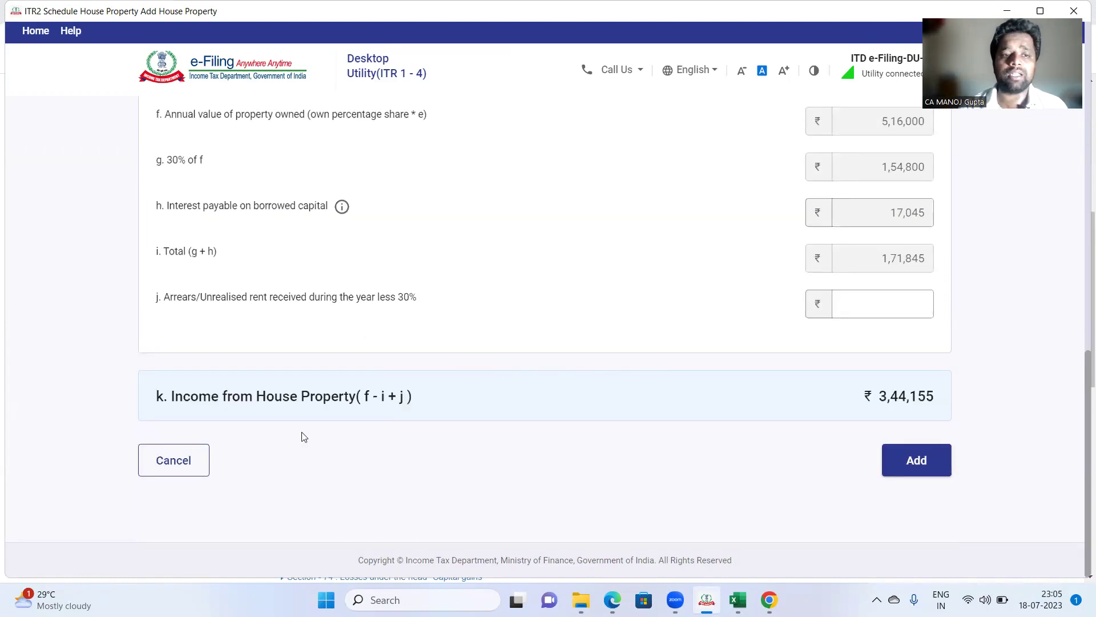
click(184, 460)
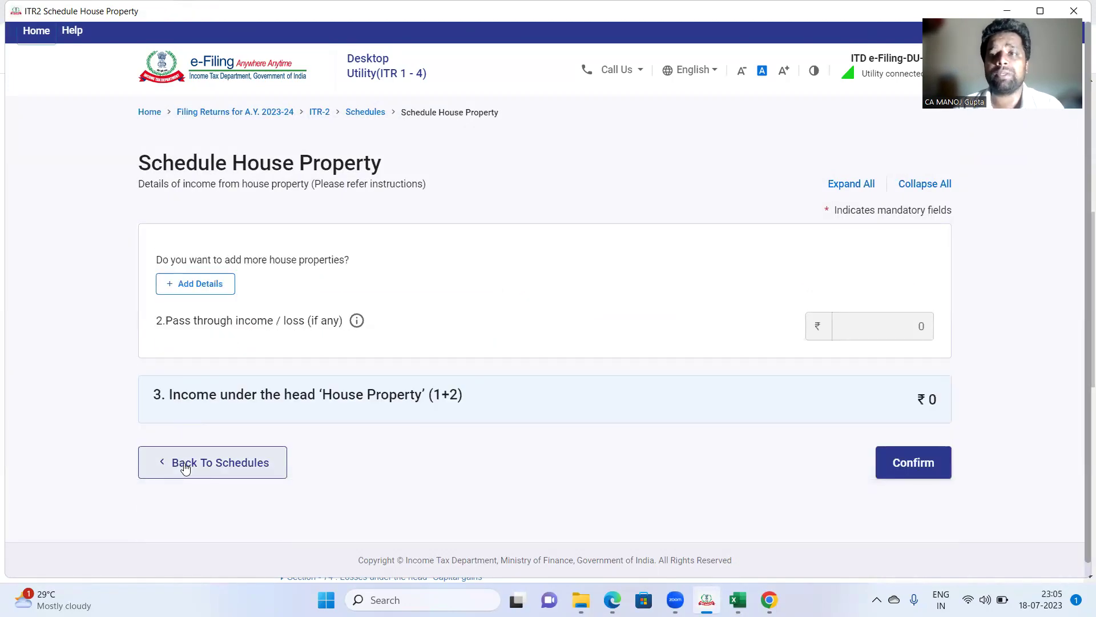
Step: Confirm the Schedule House Property page
click(905, 470)
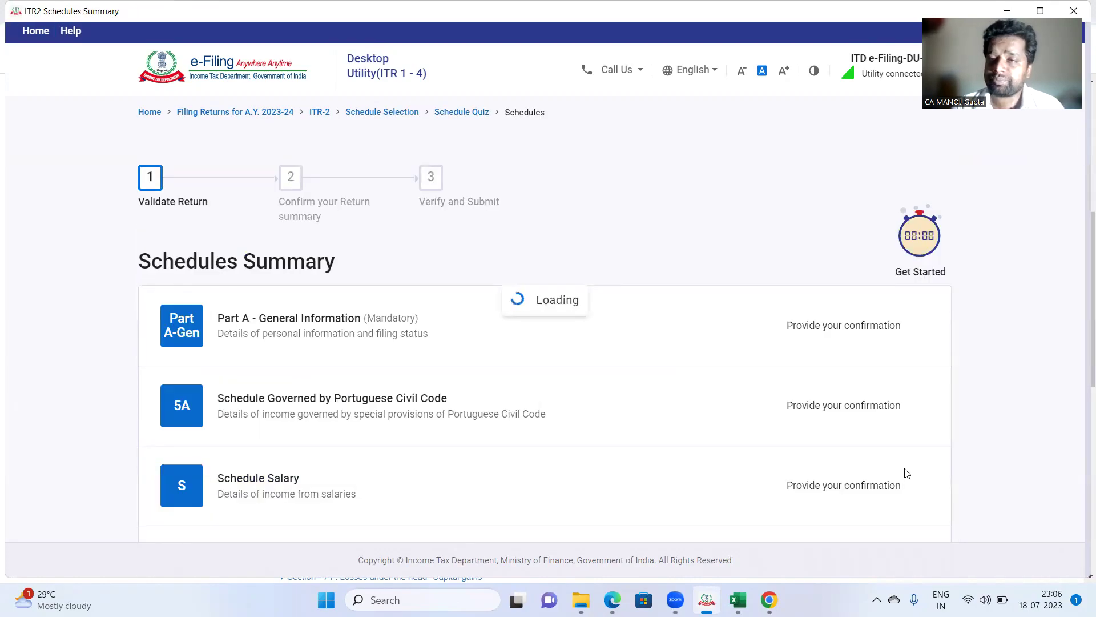